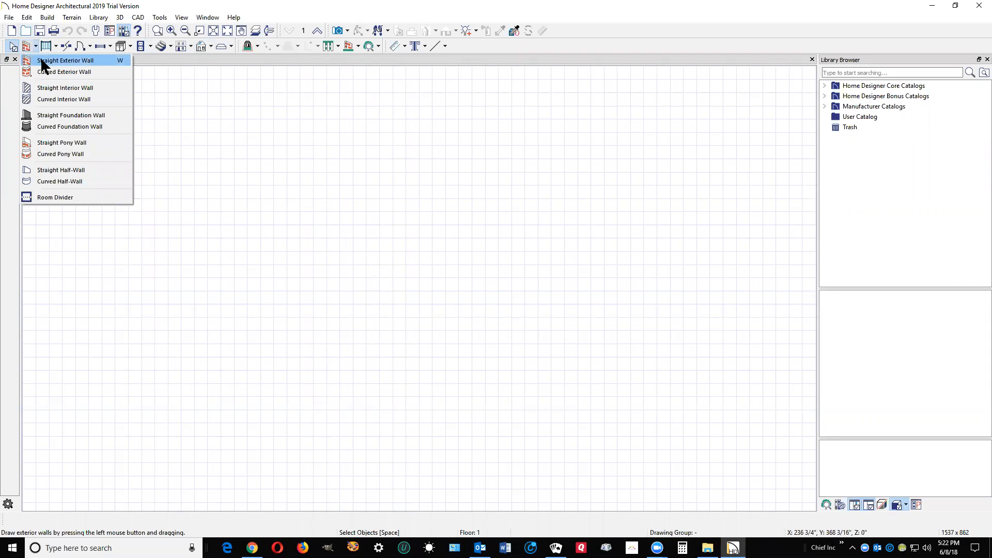
Draw a closed rectangle of straight exterior walls about 25'-9" wide and 19'-3" deep.
left_click(43, 62)
left_click_drag(309, 390, 644, 391)
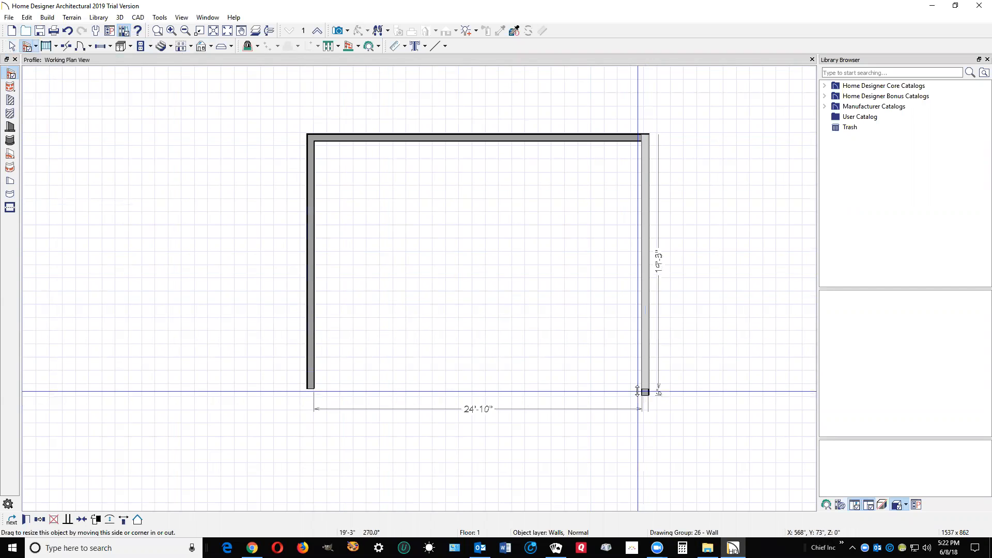
mouse_move(645, 386)
left_mouse_down()
mouse_move(463, 366)
mouse_move(309, 377)
mouse_move(309, 386)
left_mouse_up()
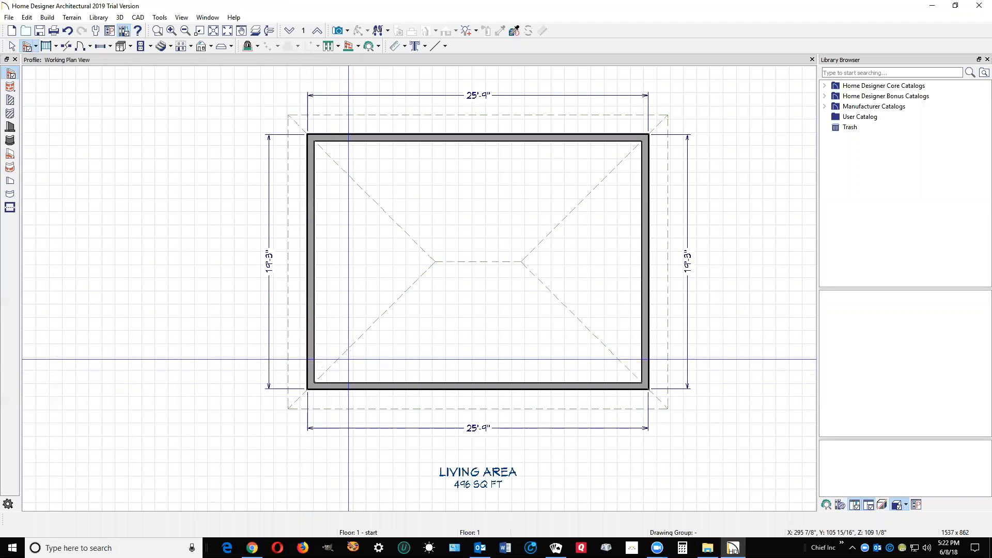
key("space")
Move the plan's lower wall outward so the two side walls are about 348" long.
scroll(583, 275, "down", 1)
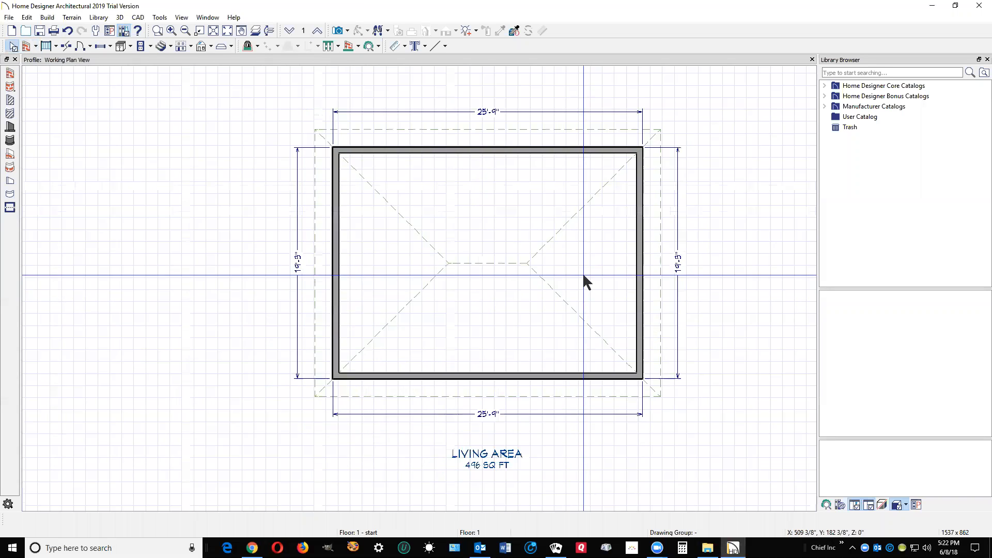
scroll(584, 275, "down", 1)
left_click_drag(565, 345, 561, 426)
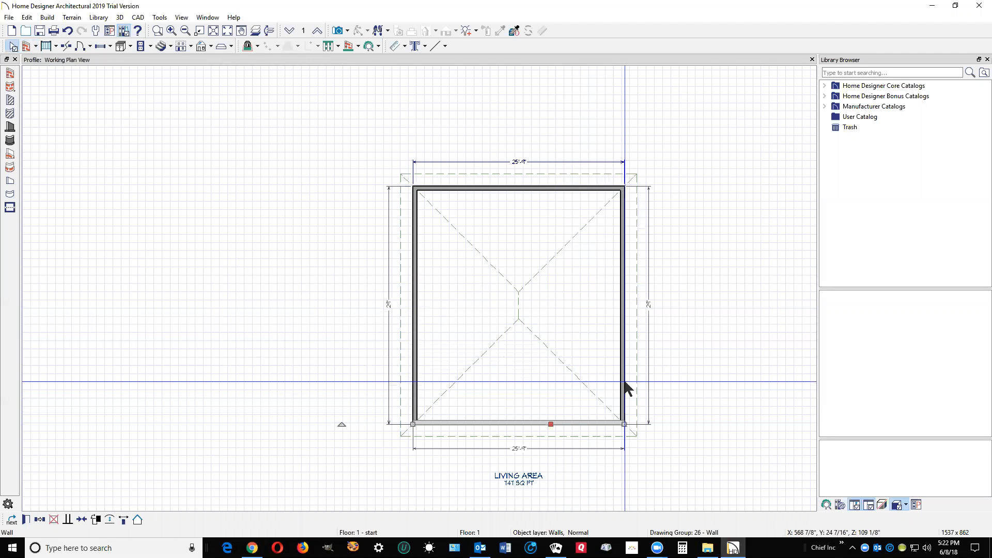
left_click(624, 343)
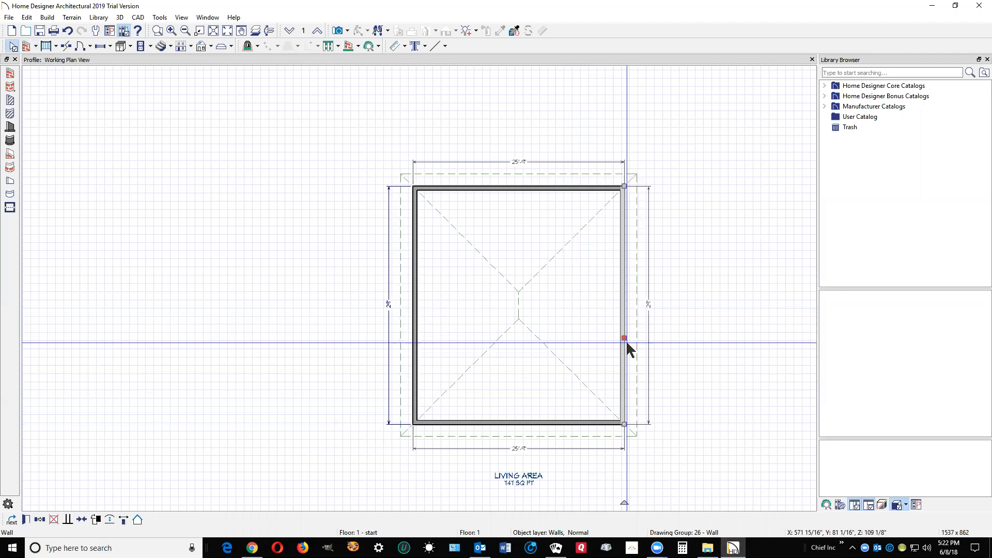
left_click(420, 320)
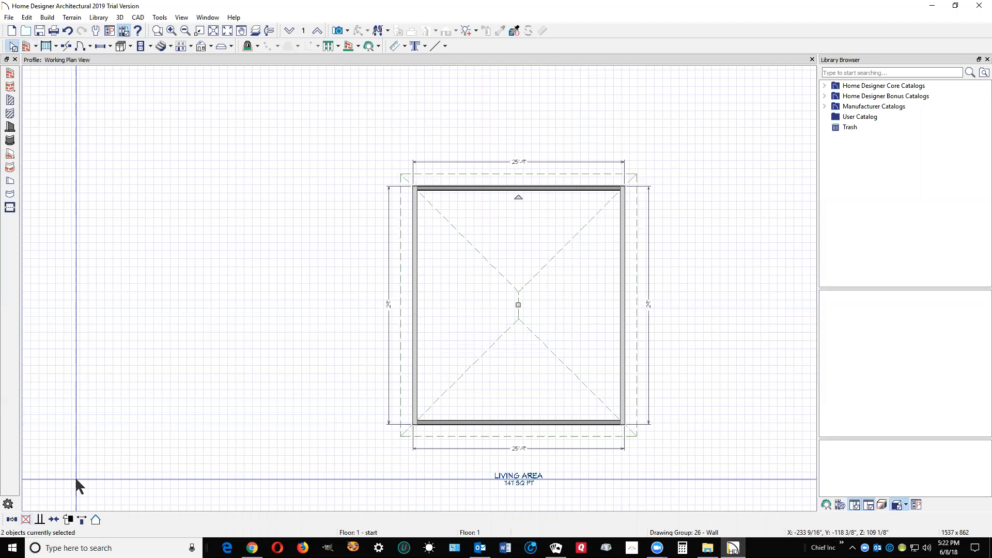
left_click(361, 290)
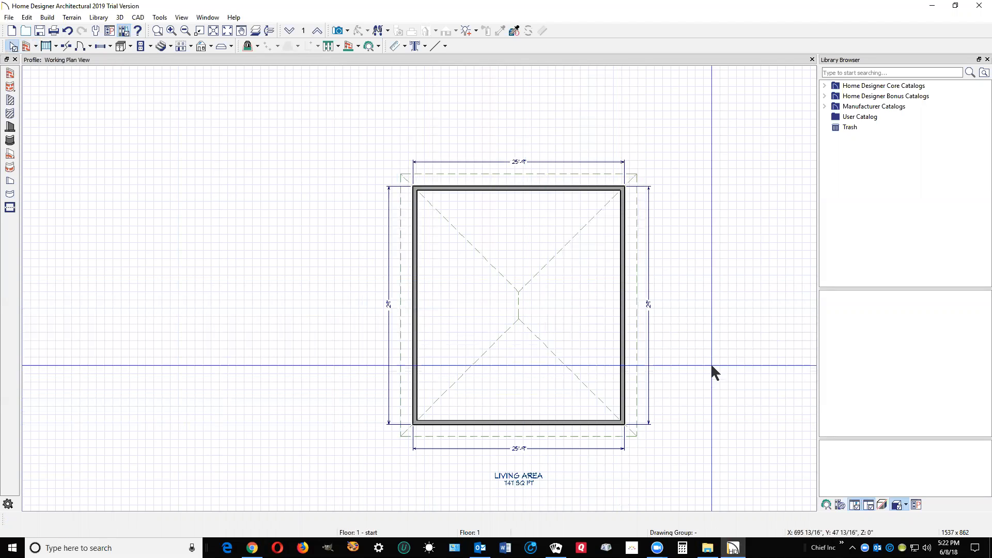
Set the roof option of the right exterior wall to Full Gable Wall.
double_click(622, 308)
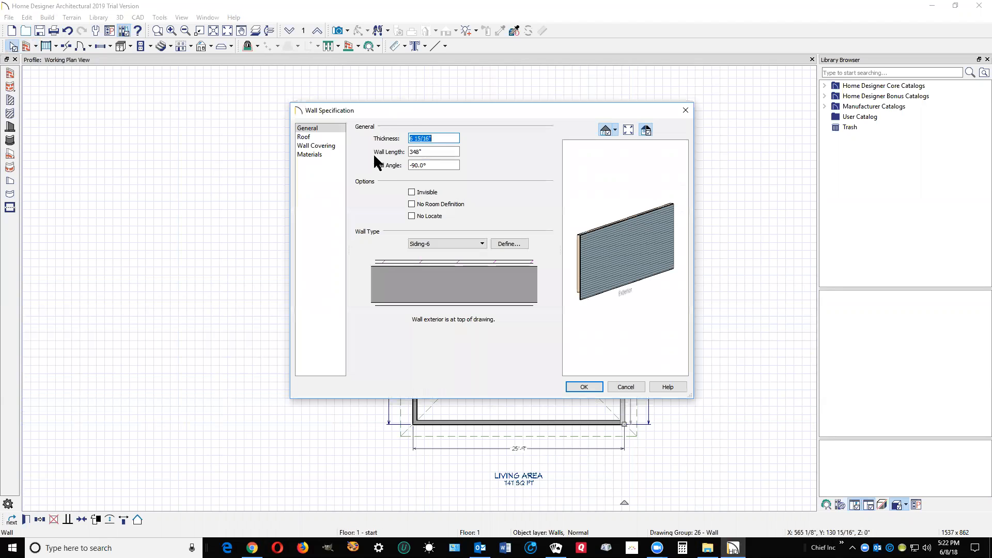
left_click(305, 137)
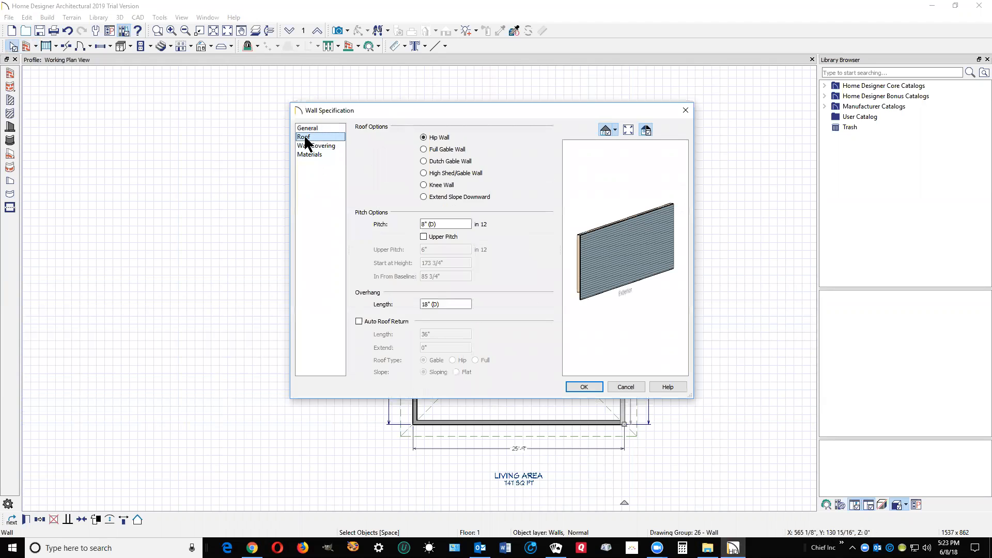
left_click(434, 149)
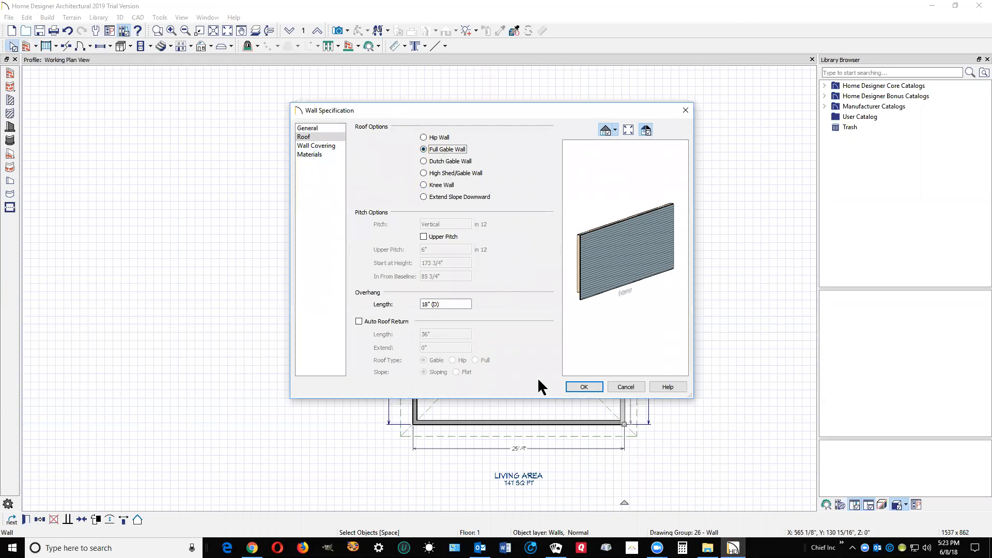
left_click(582, 387)
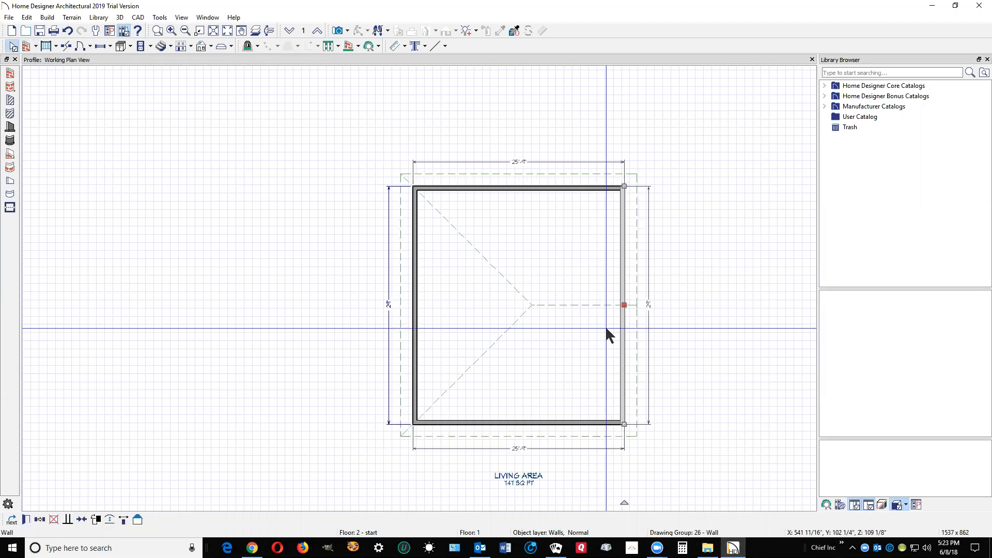
Set the roof option of the left exterior wall to Full Gable Wall.
left_click(413, 310)
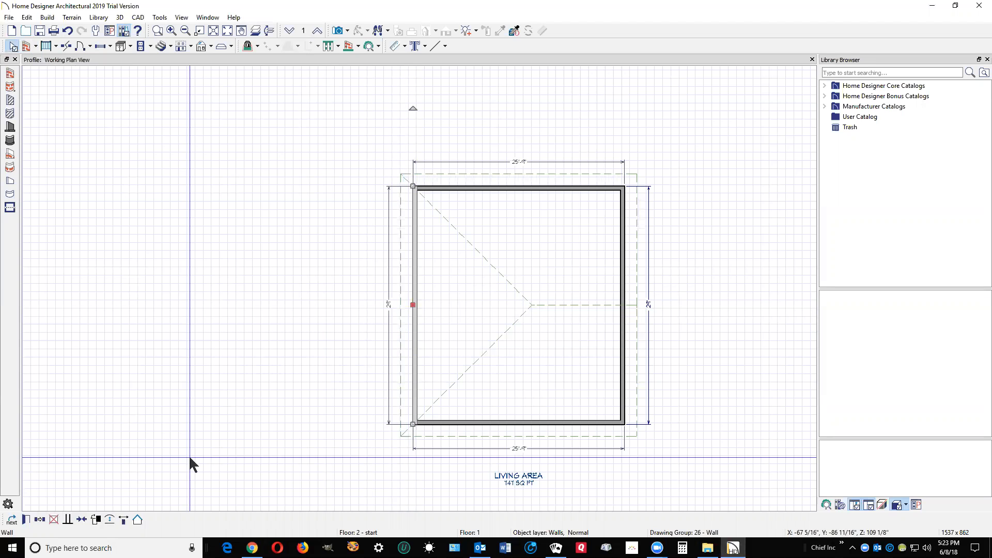
left_click(39, 520)
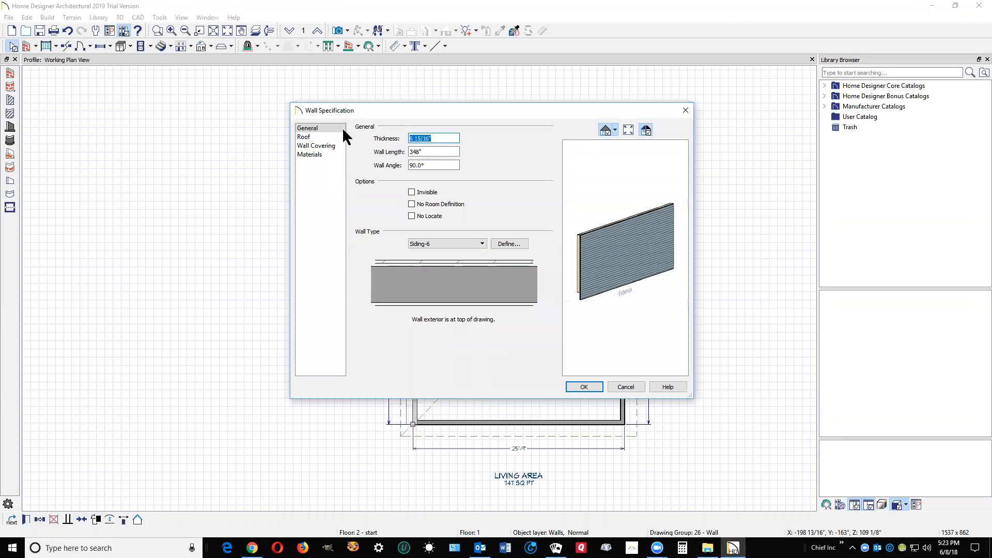
left_click(327, 137)
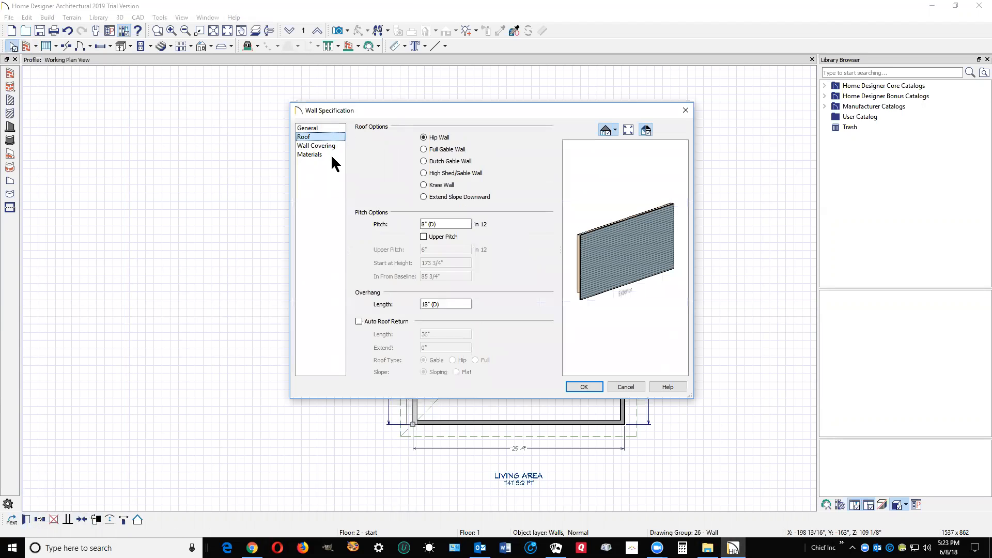
left_click(426, 149)
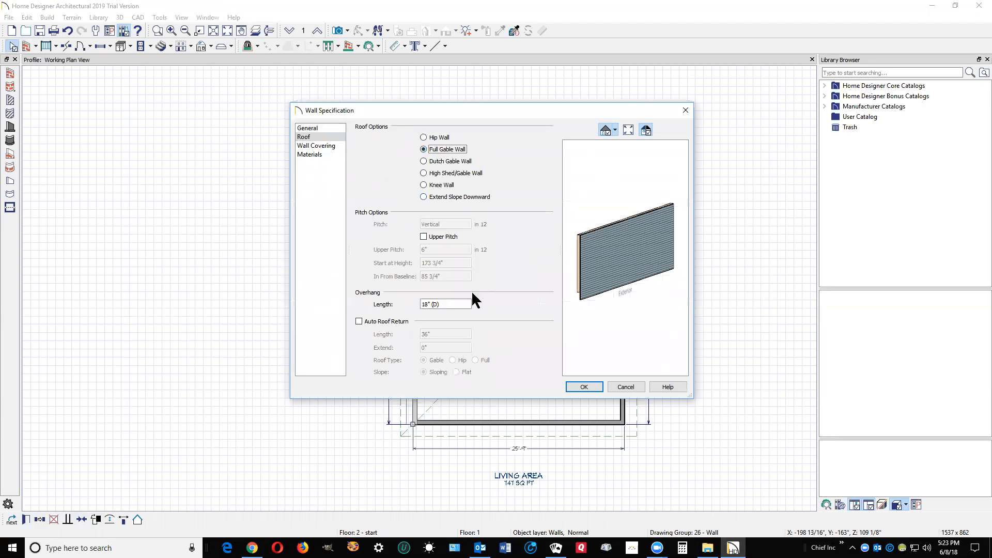
left_click(582, 386)
Turn off Flat Ceiling Over This Room in the structure settings of the room.
right_click(538, 335)
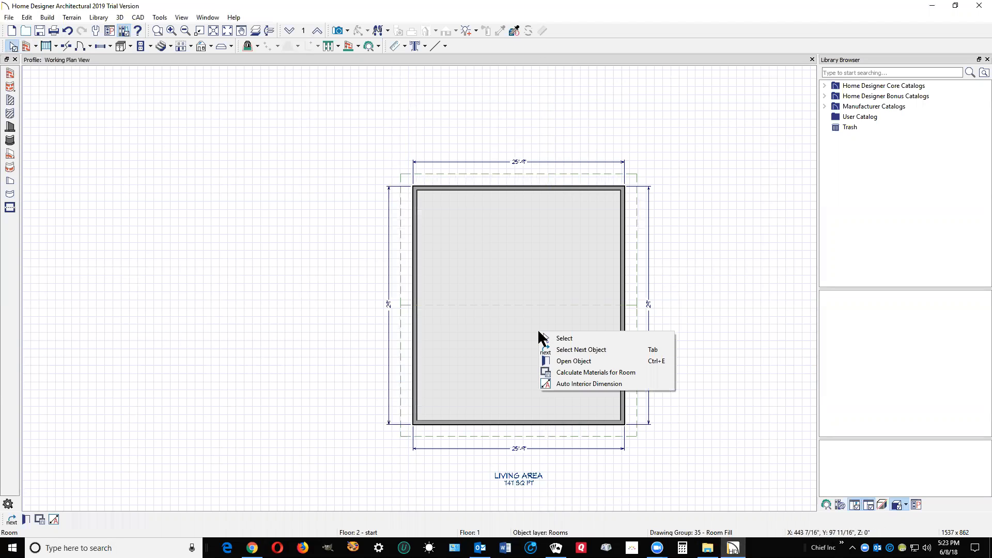
left_click(571, 361)
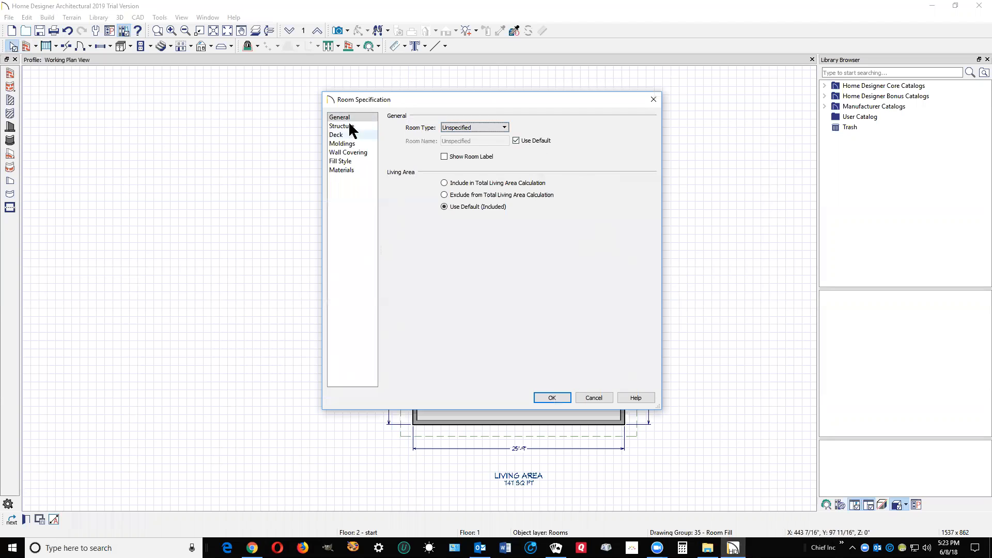
left_click(342, 126)
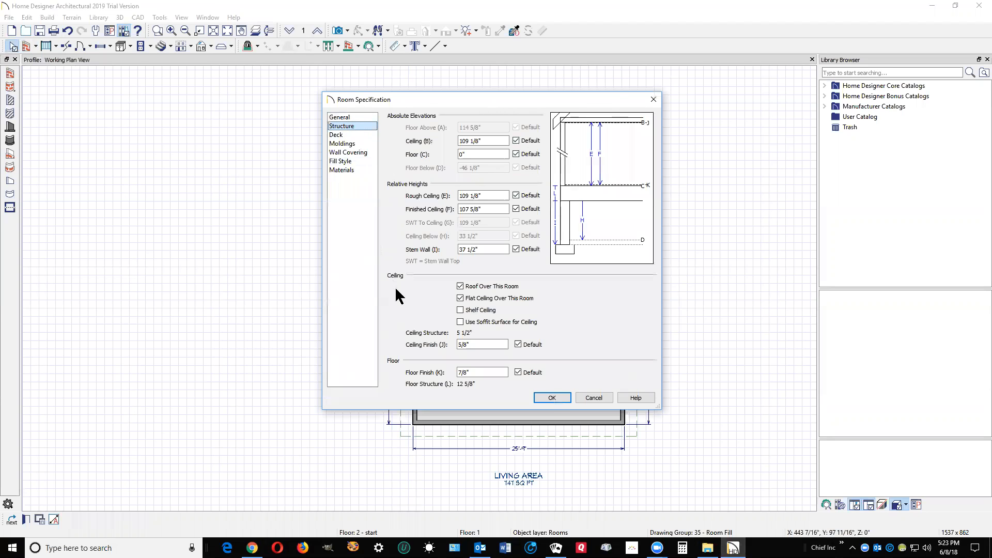
left_click(472, 300)
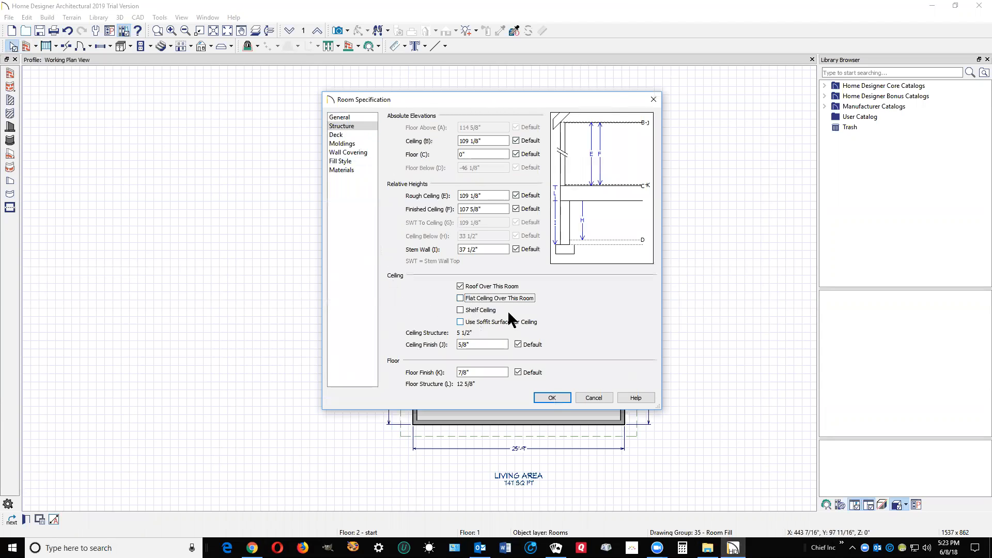
left_click(565, 399)
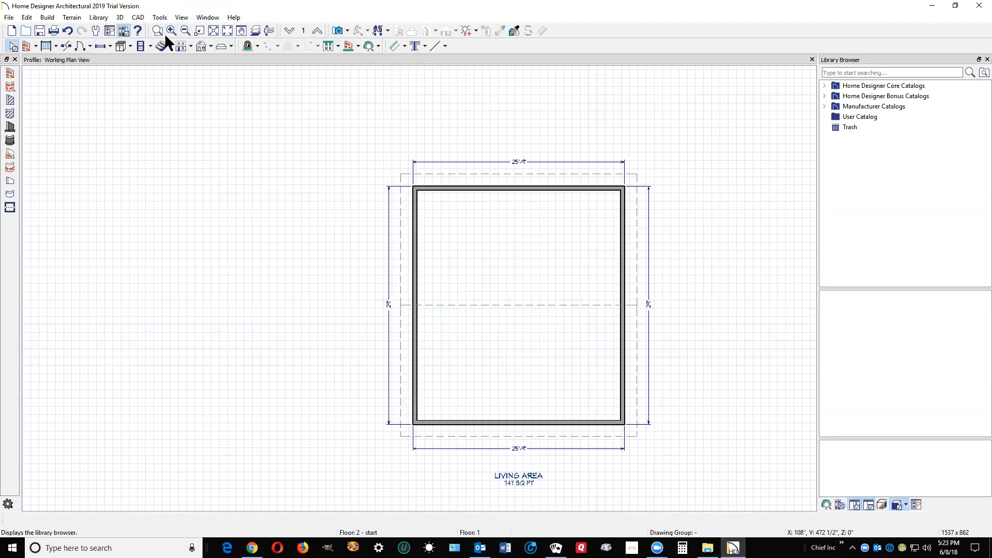
Examine the room's ceiling and gable end in a Floor Camera view aimed from the right wall toward the left, and close the view.
left_click(346, 31)
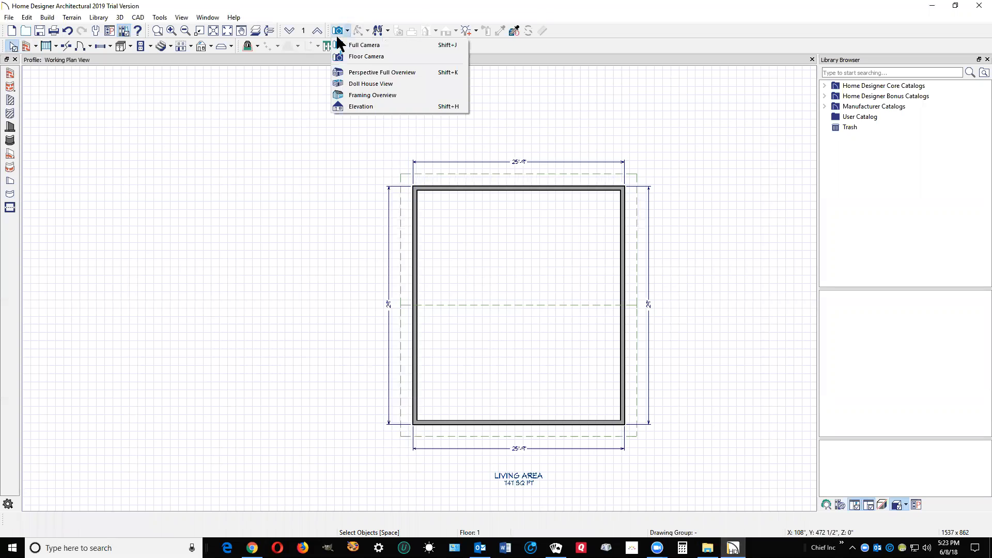
left_click(373, 57)
left_click_drag(618, 305, 500, 303)
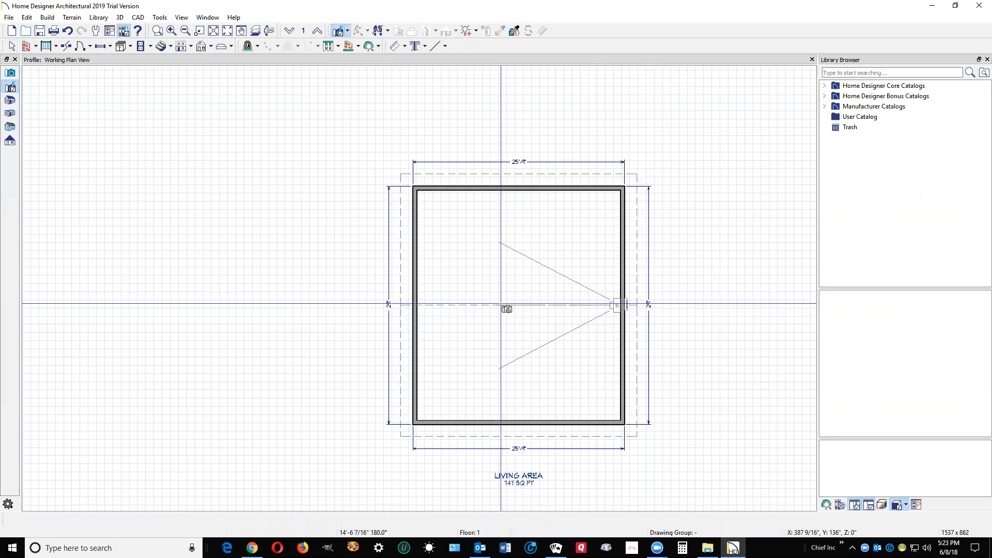
left_click(313, 304)
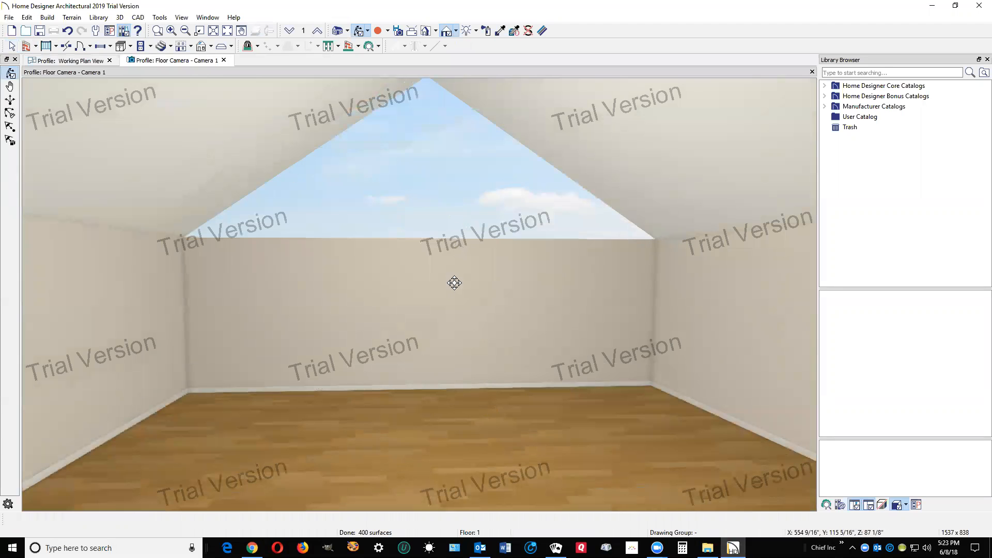
left_click(812, 72)
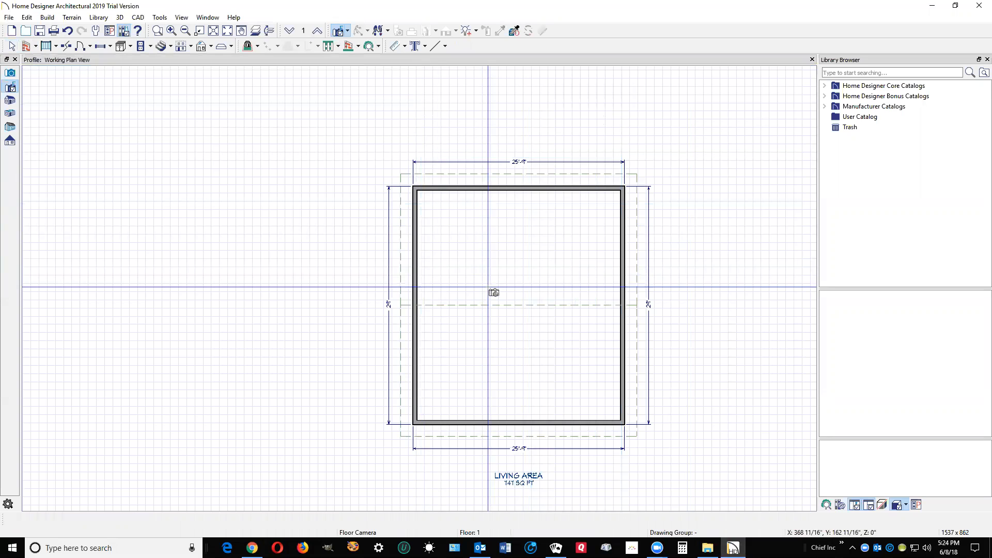
Check the gable walls on floor 2, and inspect the room from floor 1 in a Full Camera view aimed at the left wall.
left_click(317, 32)
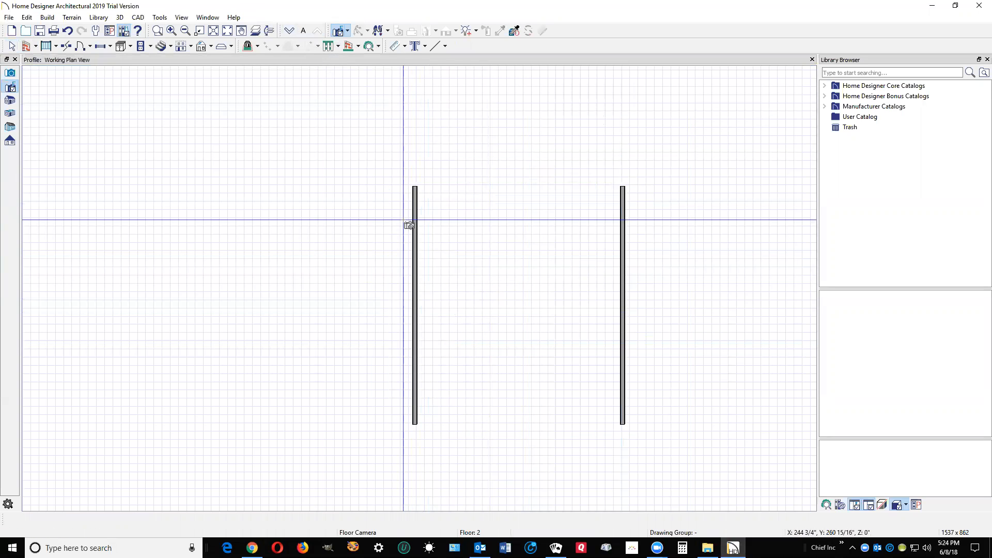
left_click(288, 31)
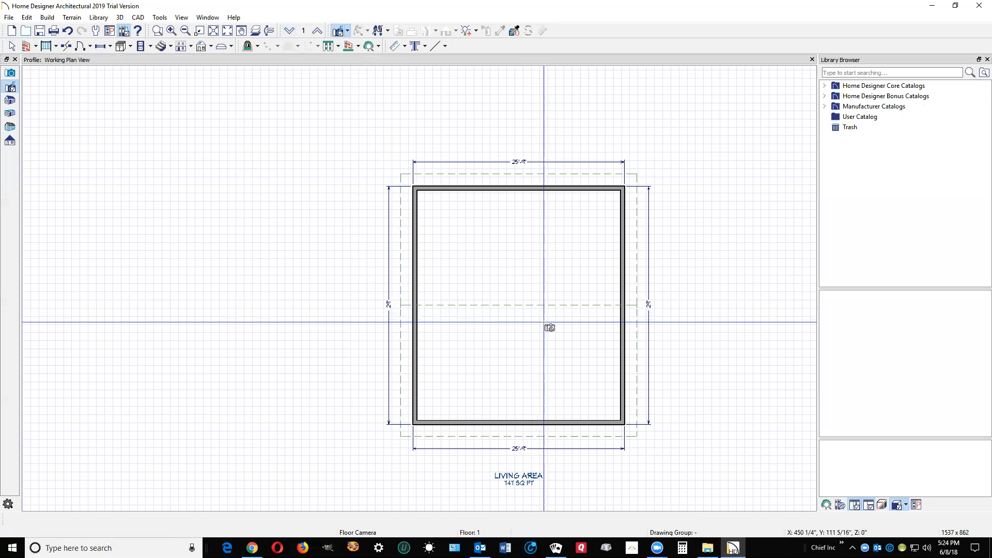
left_click(9, 87)
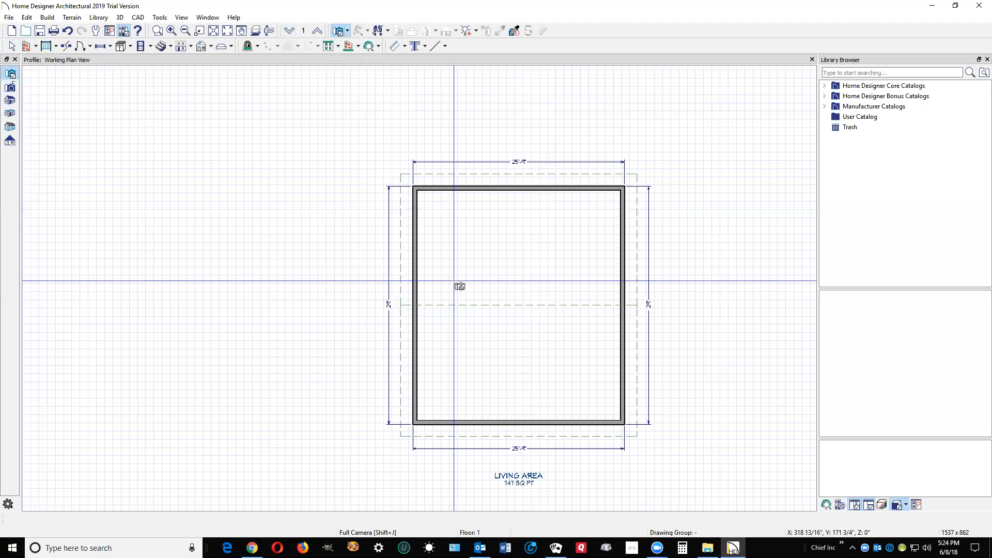
left_click_drag(616, 305, 301, 311)
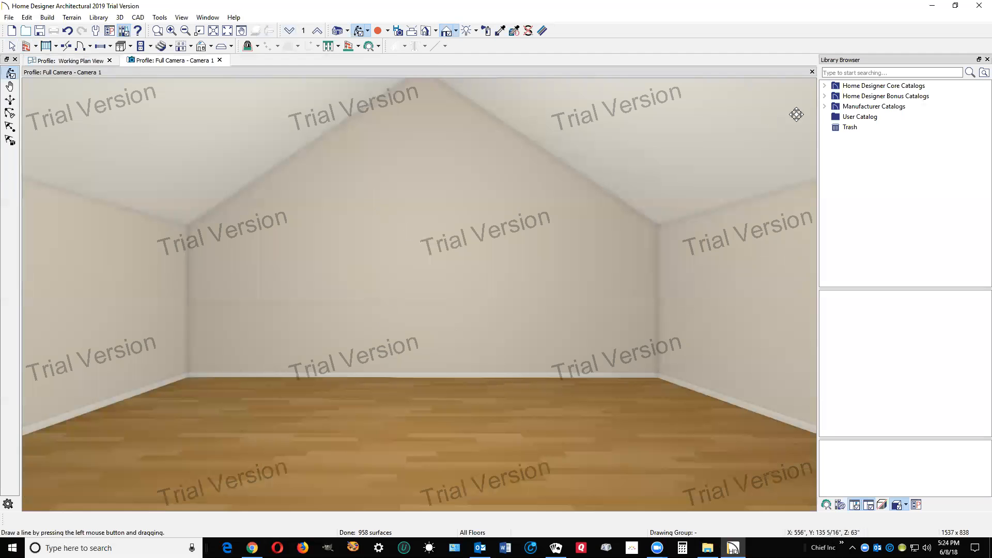
left_click(812, 71)
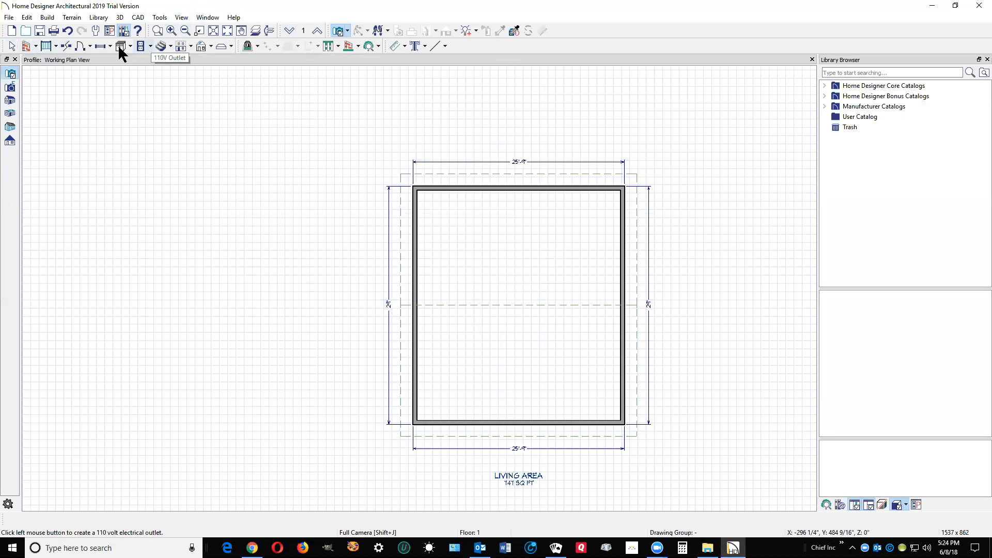
Draw a Room Divider along the roof ridge line from the right wall to the left wall.
left_click(35, 46)
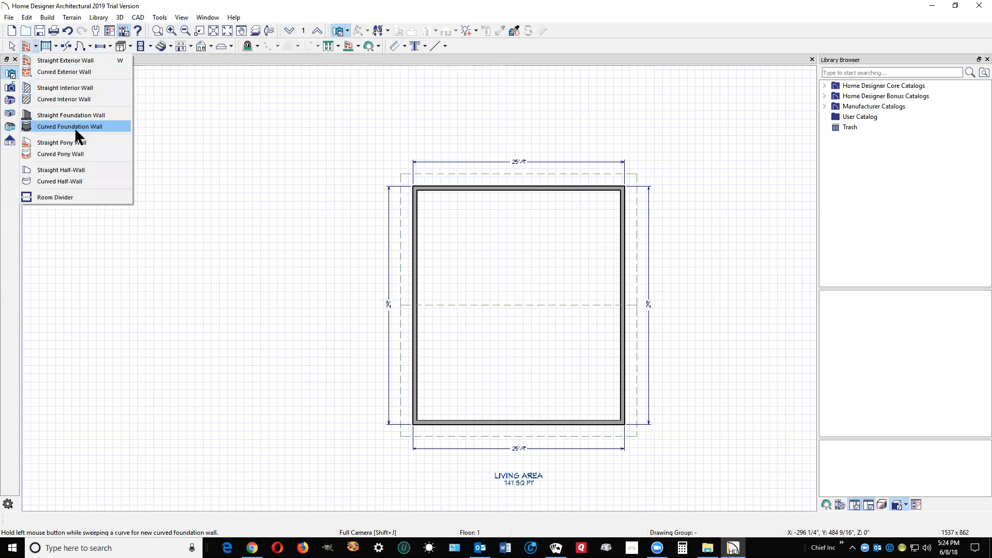
left_click(59, 196)
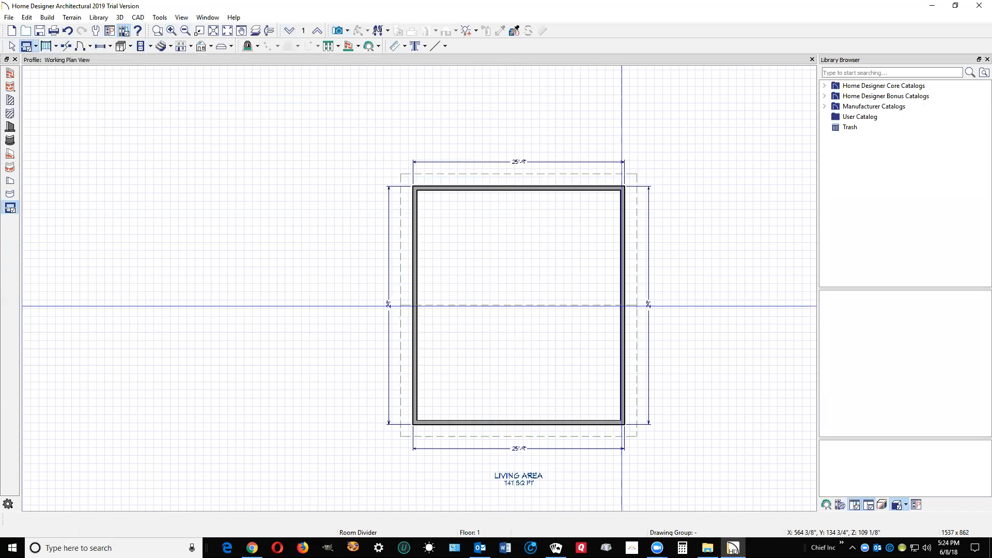
mouse_move(621, 304)
left_mouse_down()
mouse_move(414, 300)
mouse_move(413, 309)
left_mouse_up()
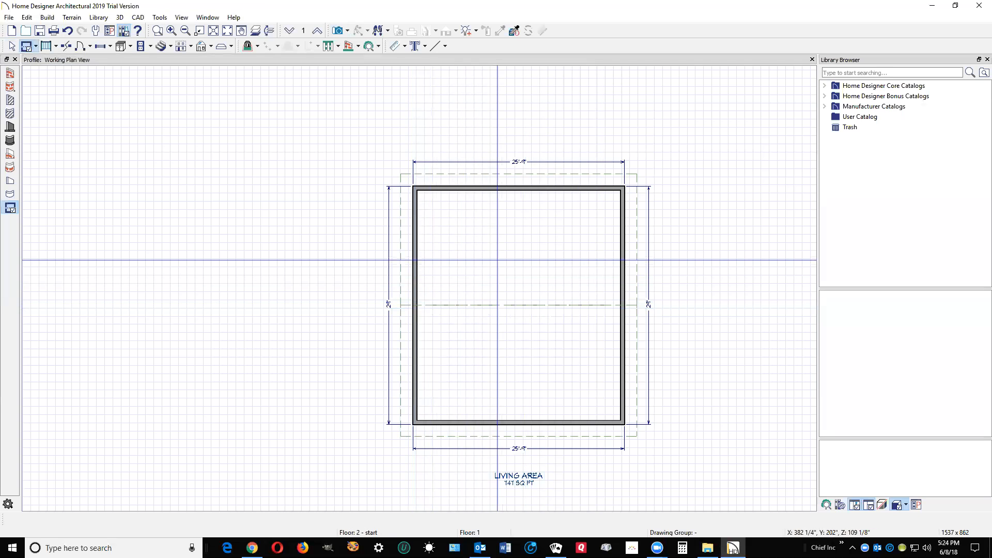
Review the ceiling options in the structure settings of the upper half room, leaving them as they are.
right_click(498, 260)
left_click(556, 292)
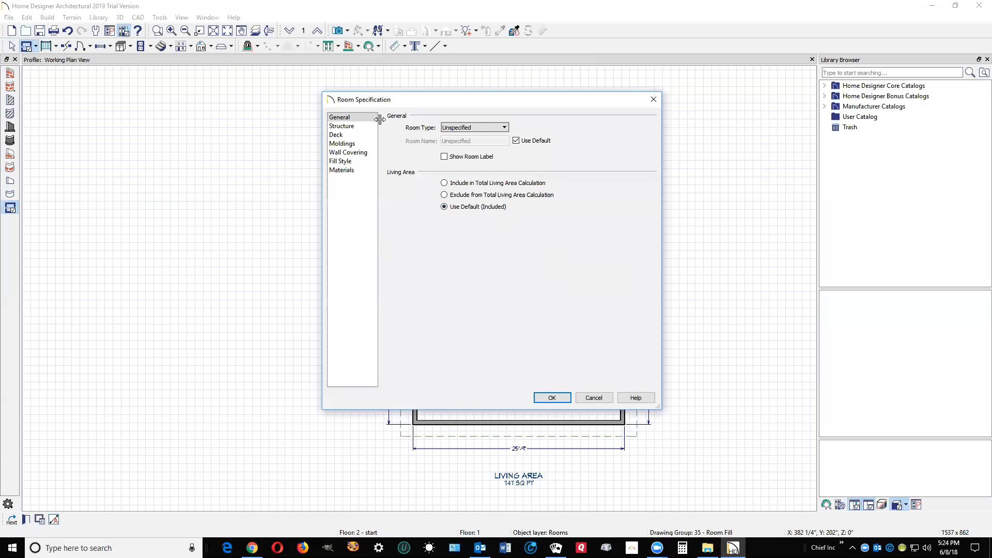
left_click(340, 126)
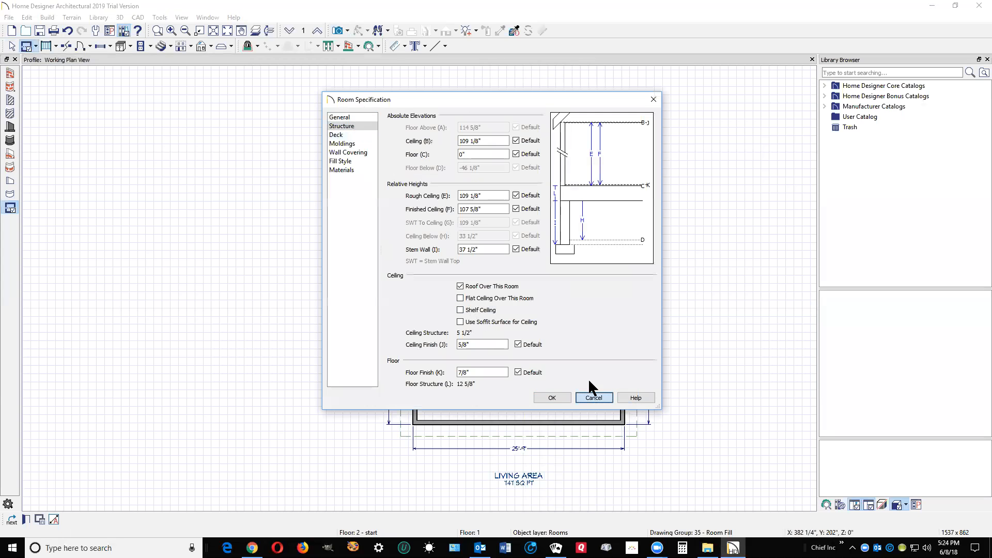
left_click(593, 397)
left_click(47, 18)
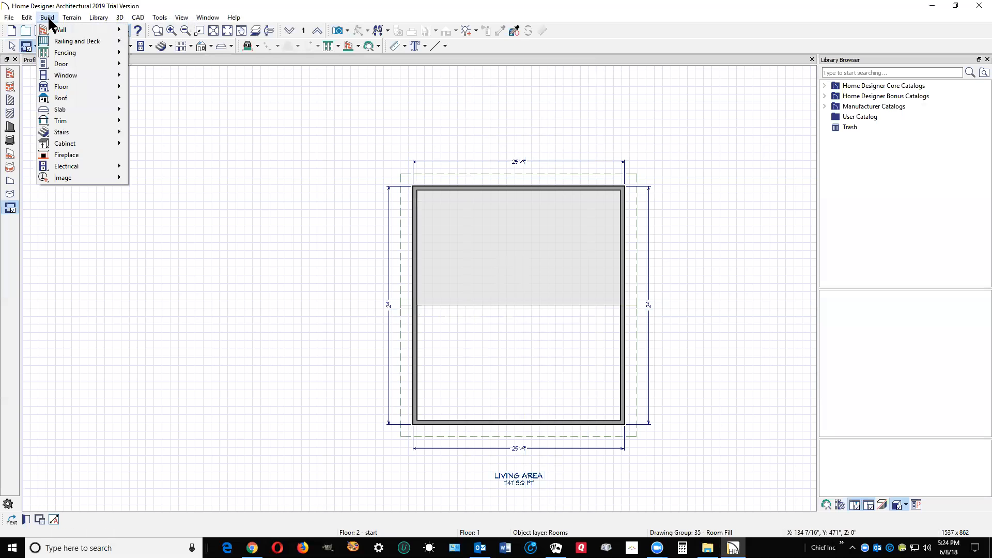
mouse_move(73, 109)
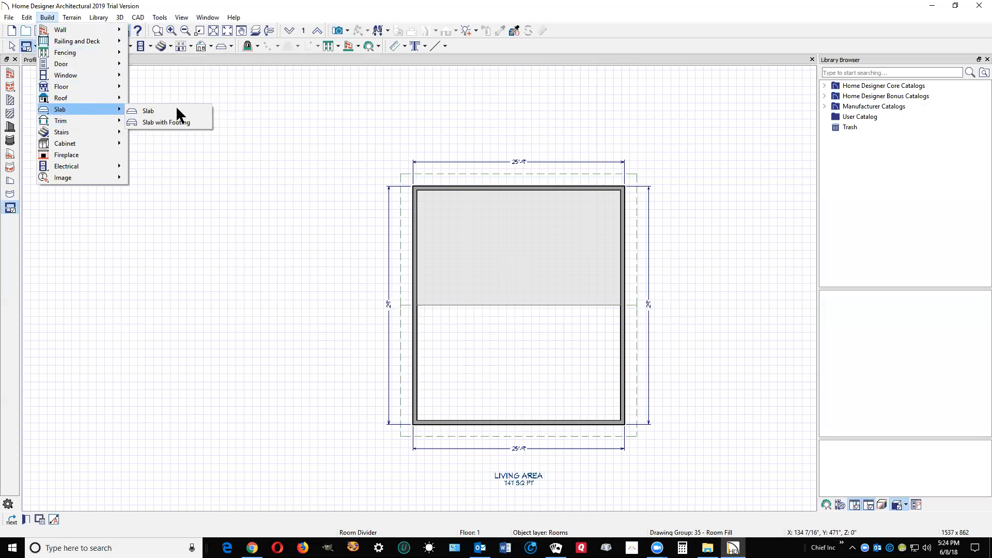
mouse_move(115, 97)
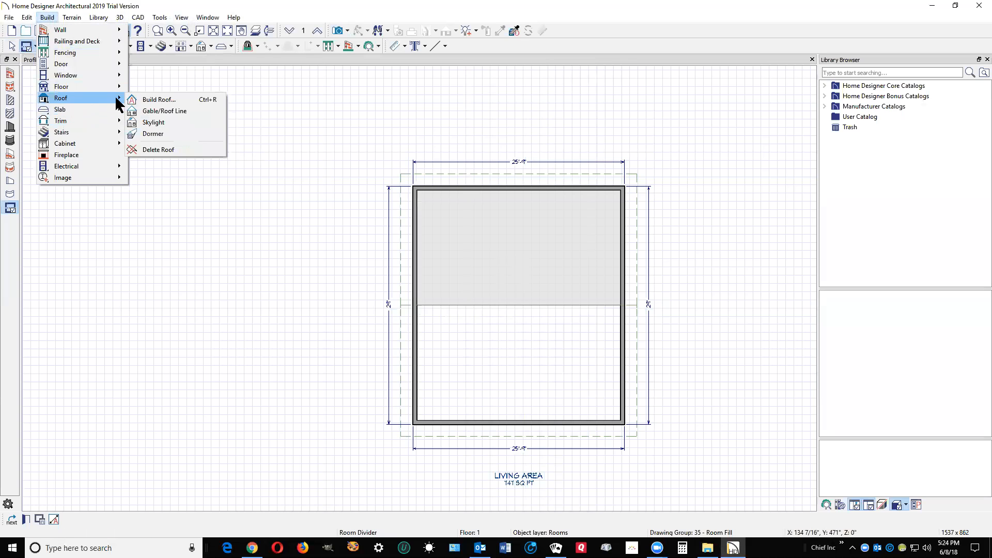
left_click(183, 126)
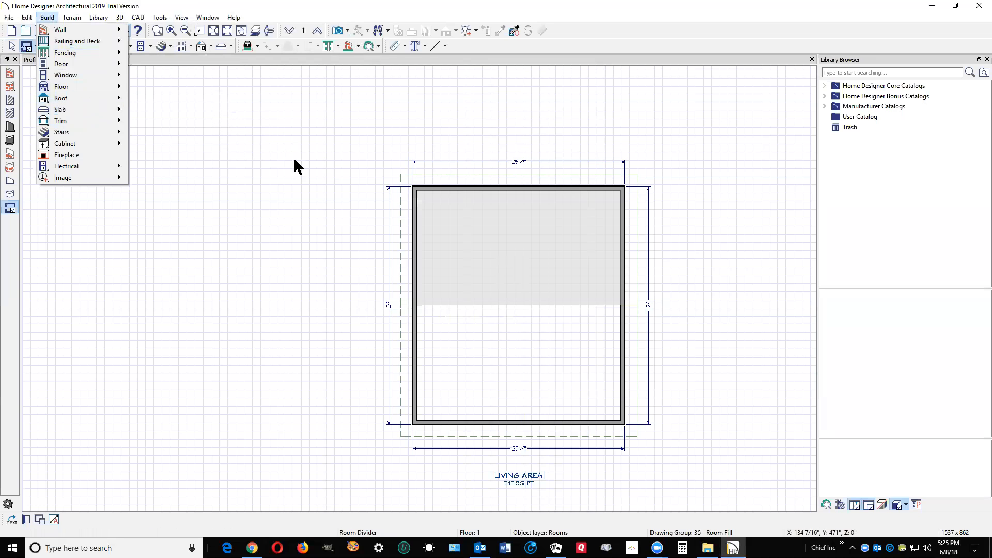
left_click(252, 120)
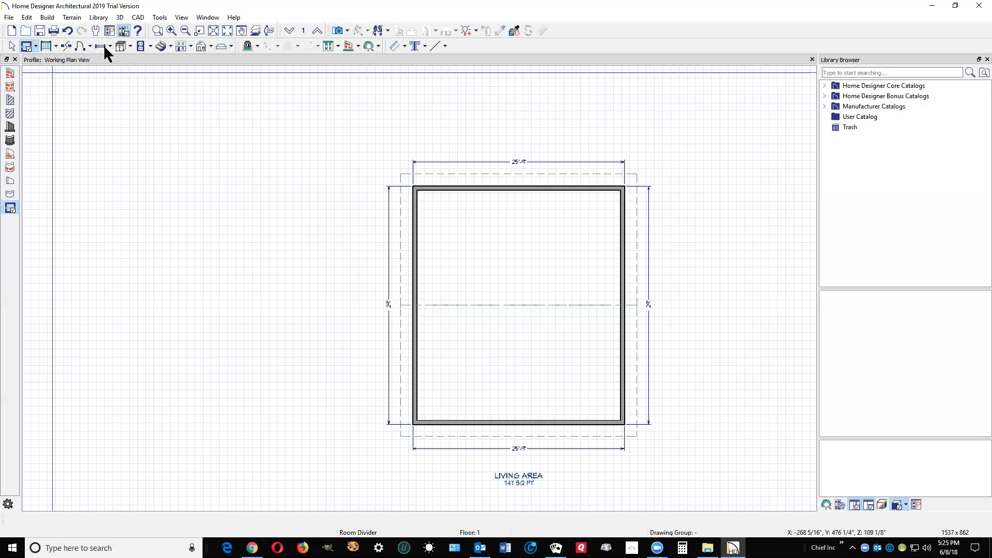
Place a soffit on the roof ridge line near the middle of the room.
left_click(127, 45)
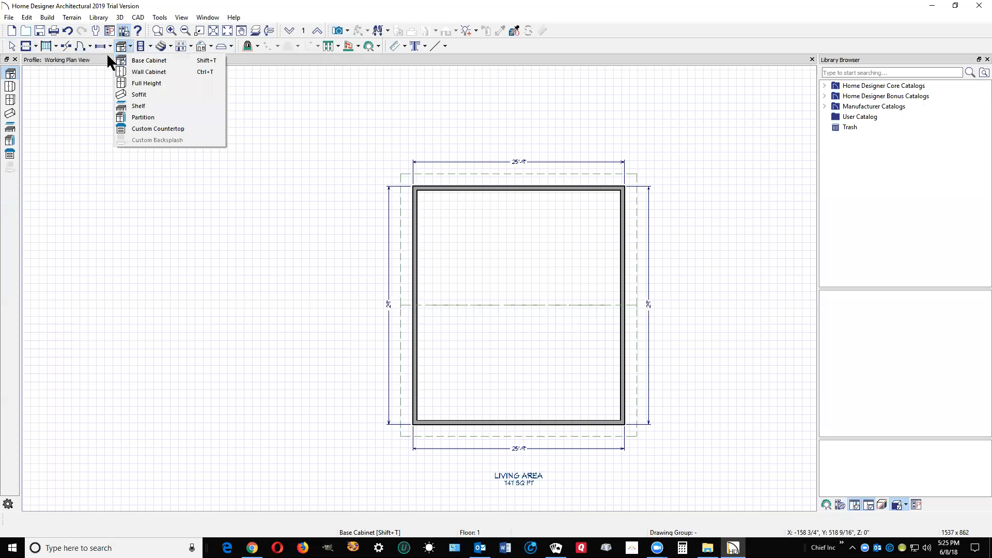
left_click(155, 95)
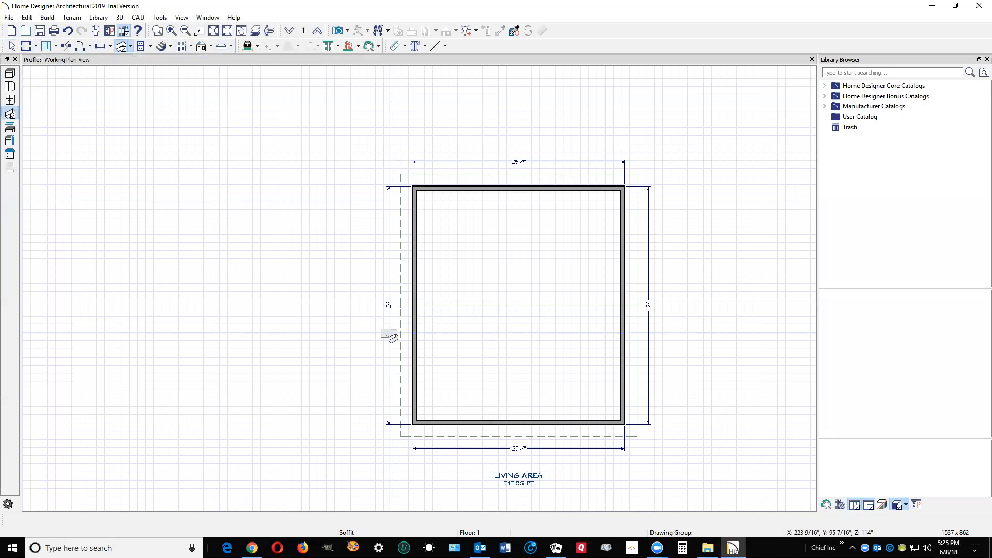
scroll(527, 316, "up", 4)
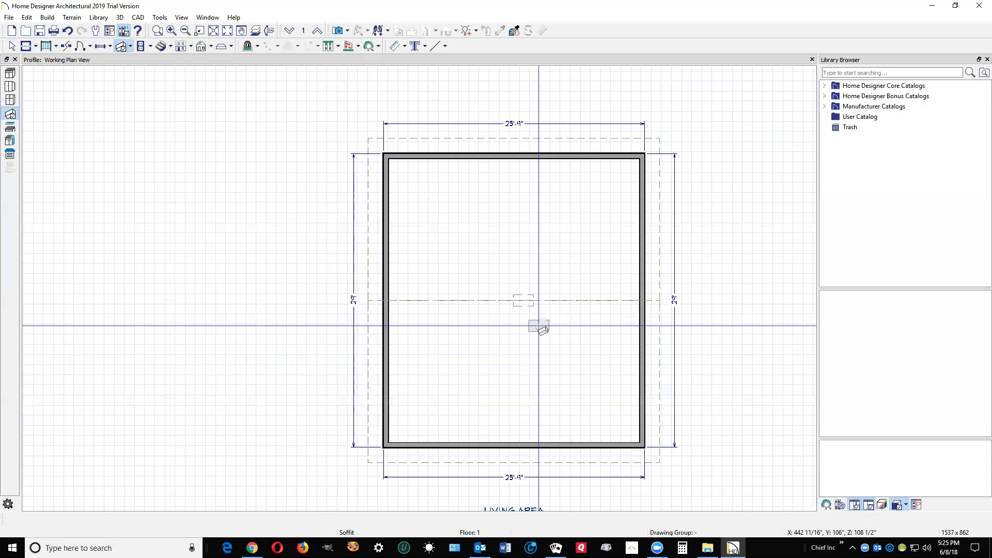
left_click(520, 295)
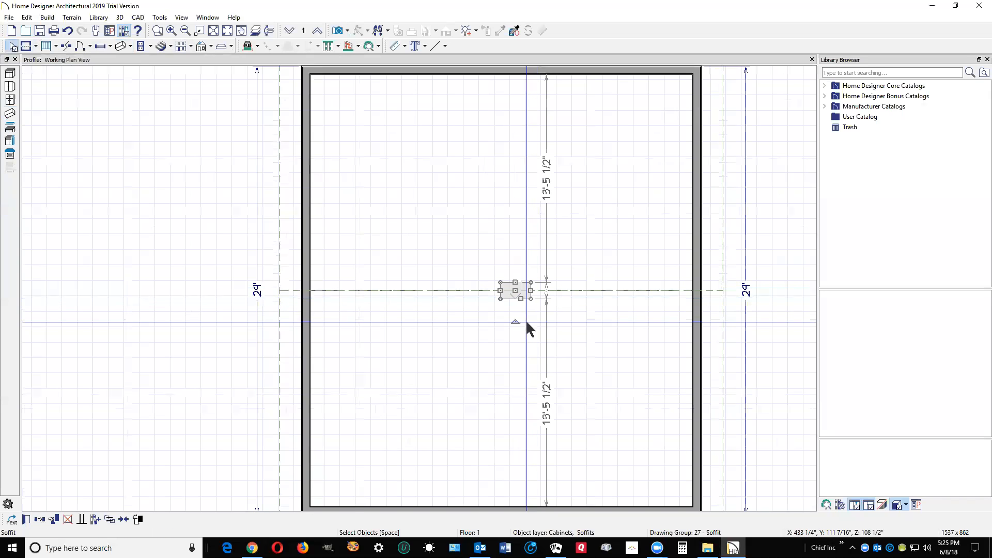
Stretch the soffit from the upper wall to the ridge line, 168 1/2" deep, with its front facing the ridge.
scroll(518, 307, "up", 5)
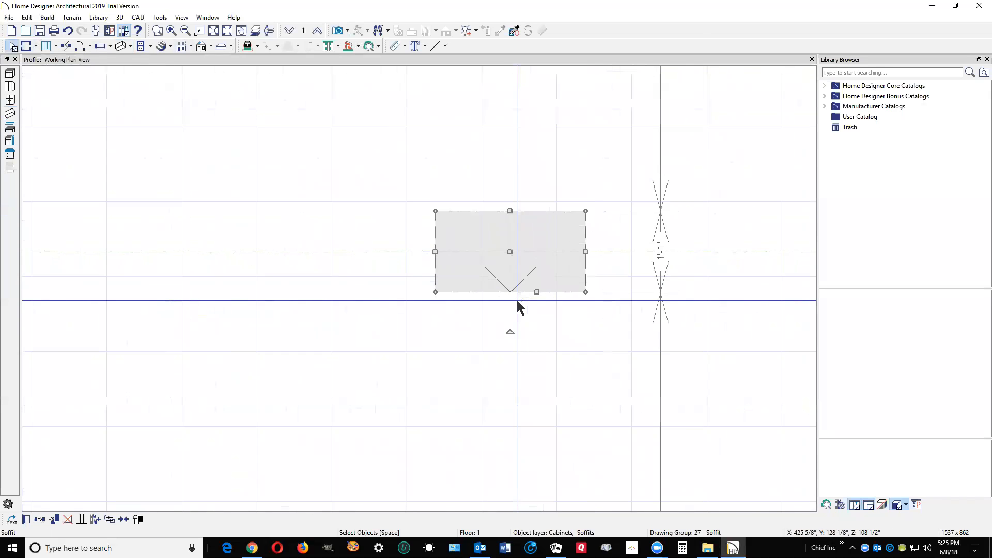
scroll(532, 320, "down", 4)
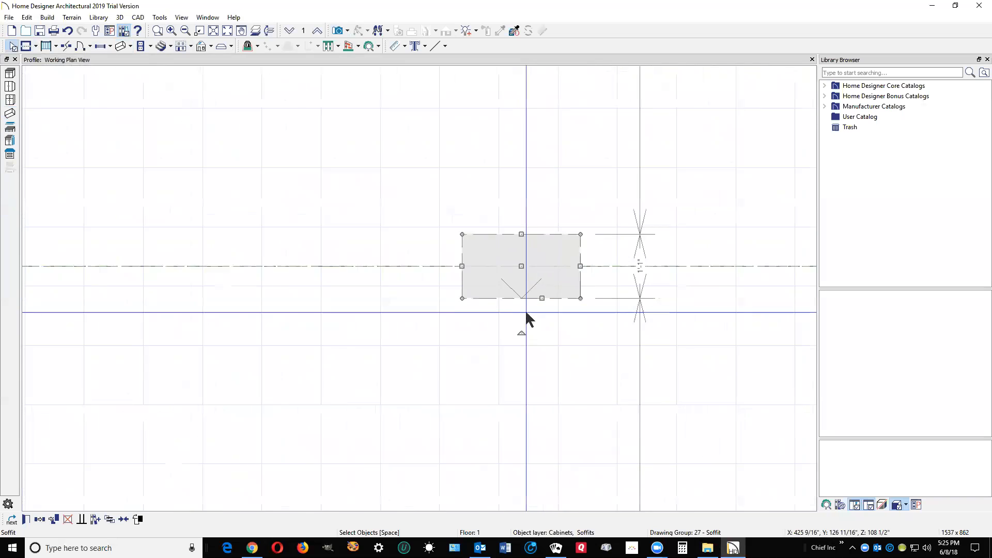
scroll(539, 330, "down", 2)
left_click_drag(531, 342, 547, 165)
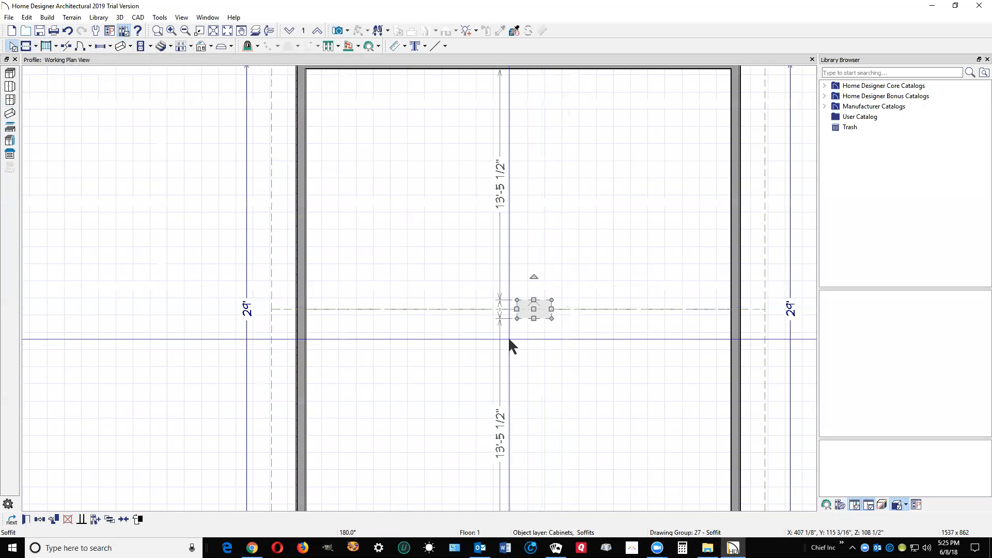
left_click_drag(533, 299, 537, 69)
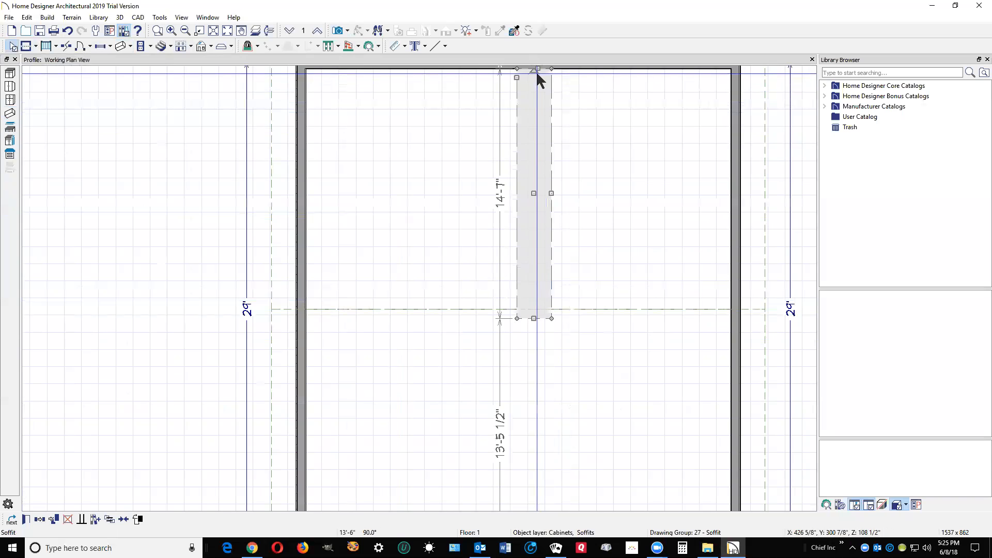
left_click_drag(534, 73, 532, 309)
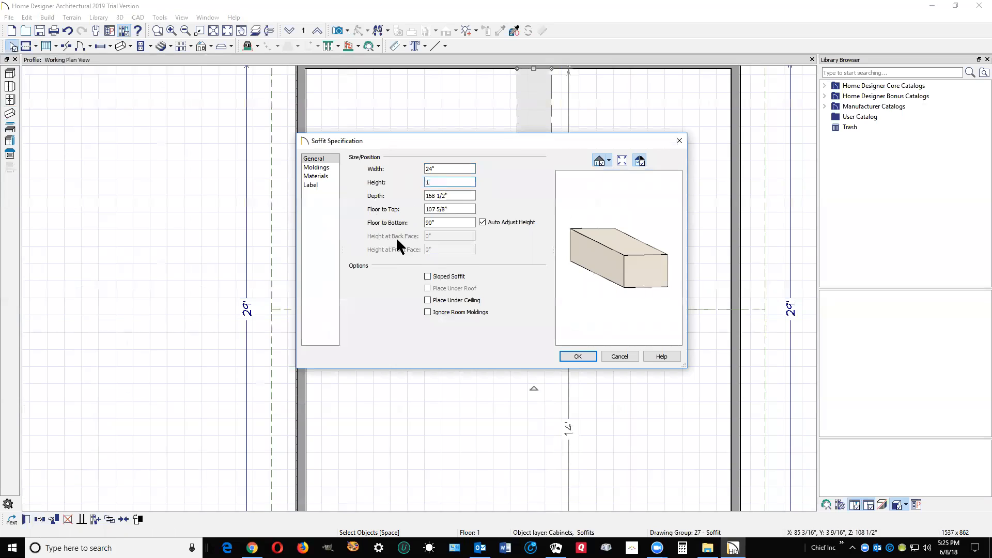
Make the soffit a sloped soffit 1" thick and place it under the roof.
left_click(435, 279)
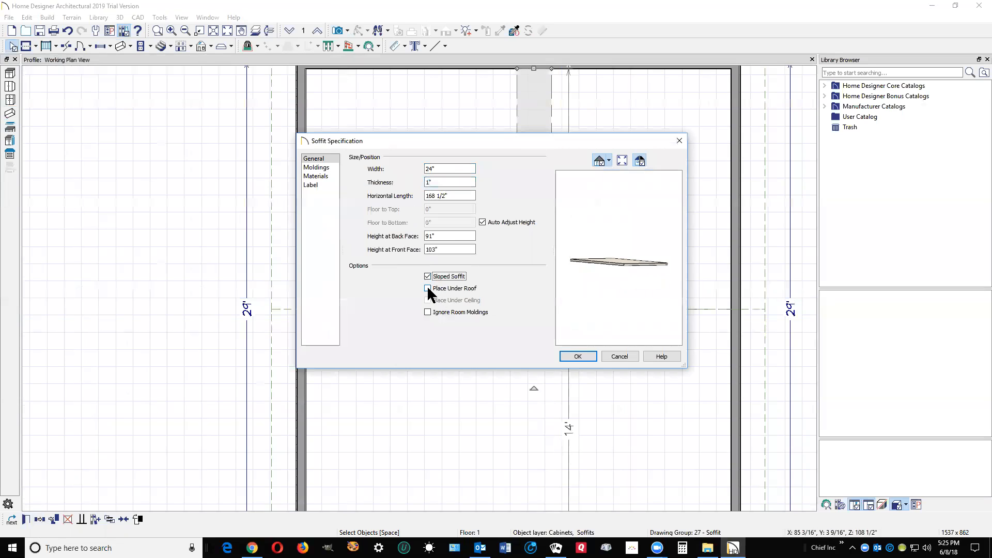
left_click(577, 356)
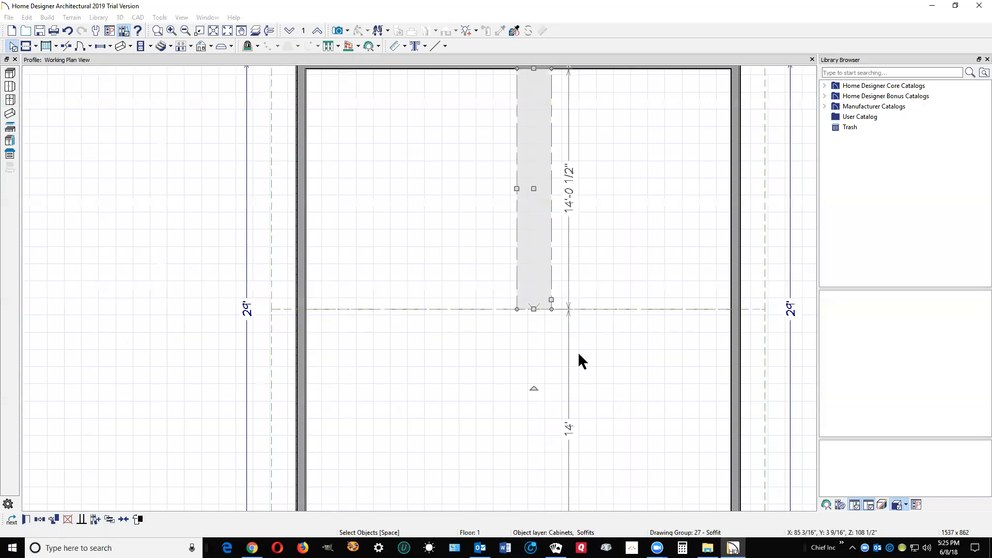
left_click(377, 171)
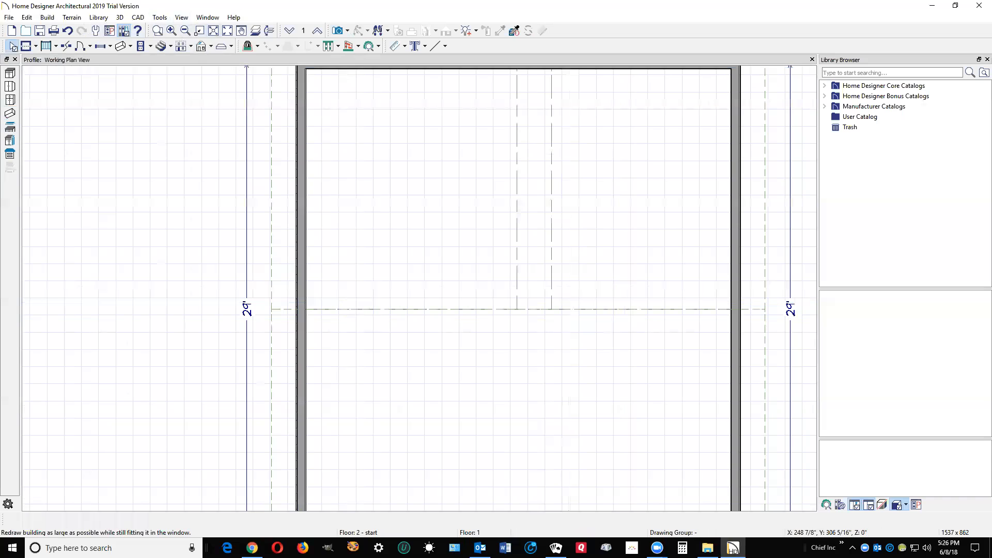
Widen the soffit so it spans the upper half of the room from the left wall to the right wall.
left_click(524, 199)
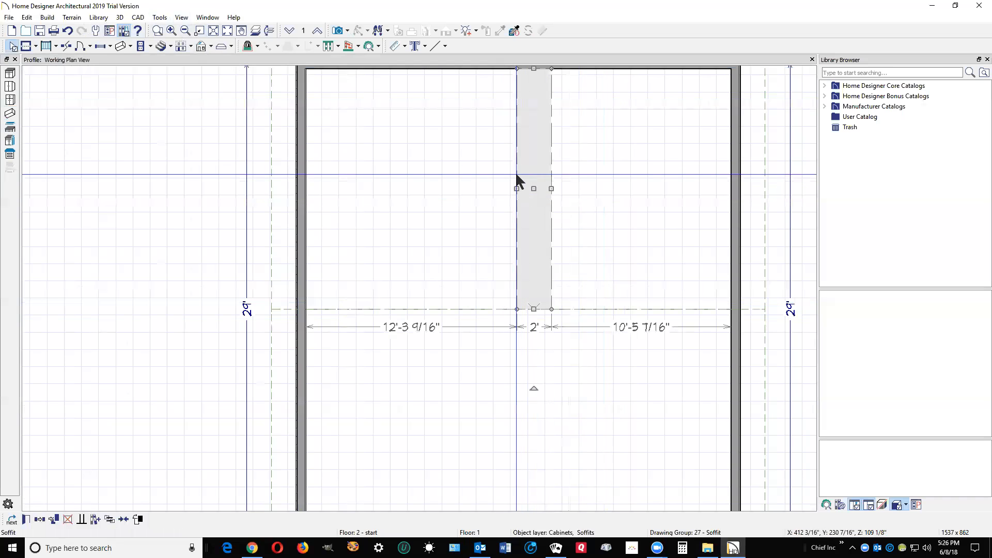
left_click_drag(516, 188, 306, 189)
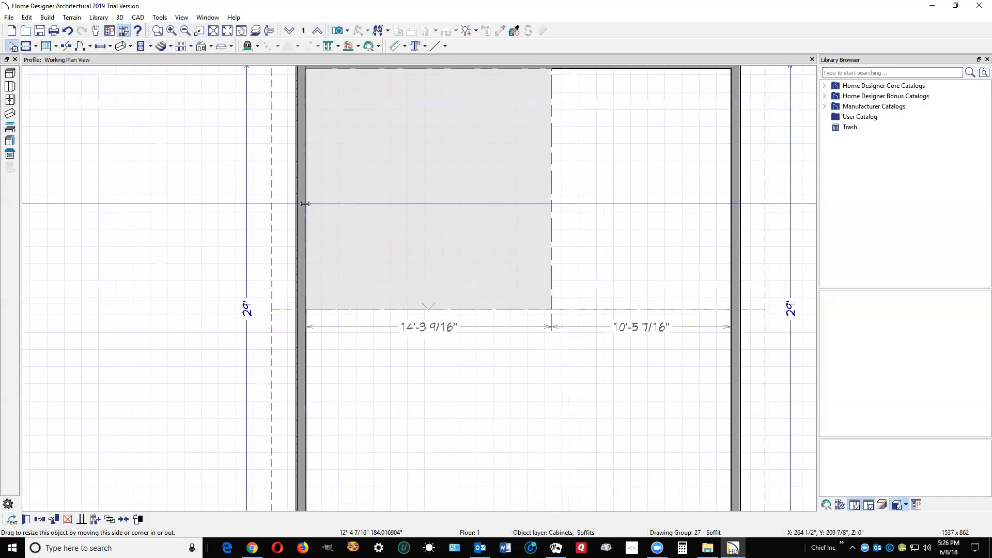
left_click_drag(558, 190, 726, 236)
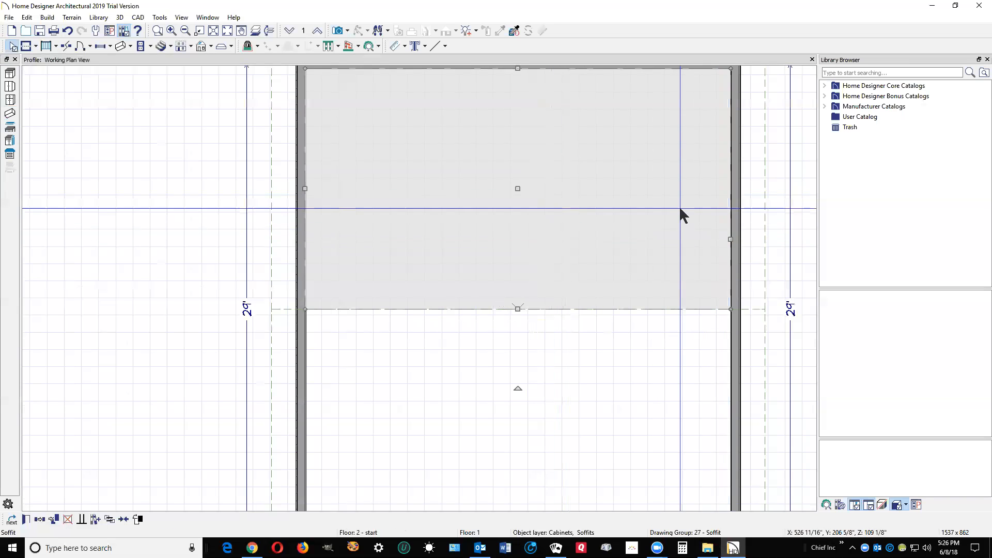
Open a Doll House View and examine the slope of the soffit over the room.
scroll(586, 193, "down", 2)
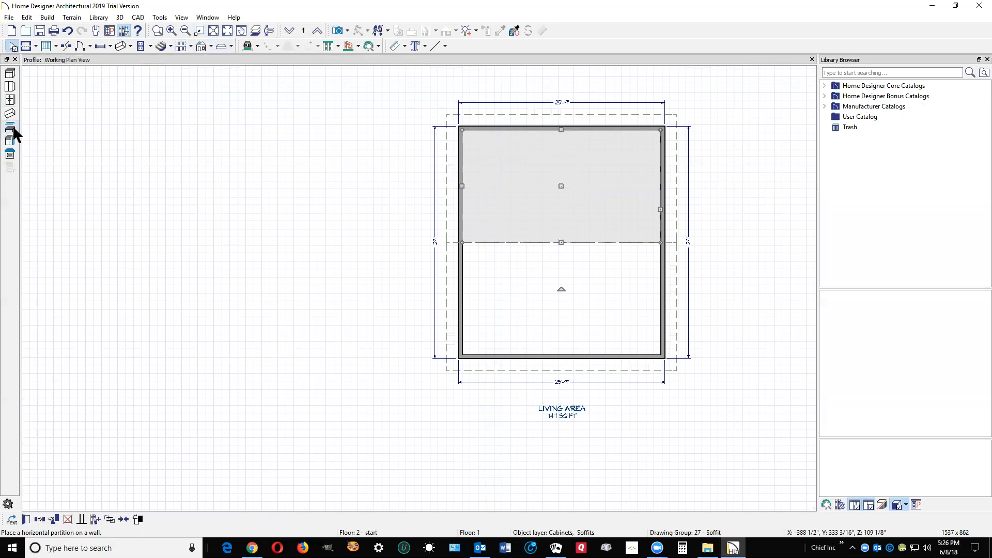
left_click(347, 31)
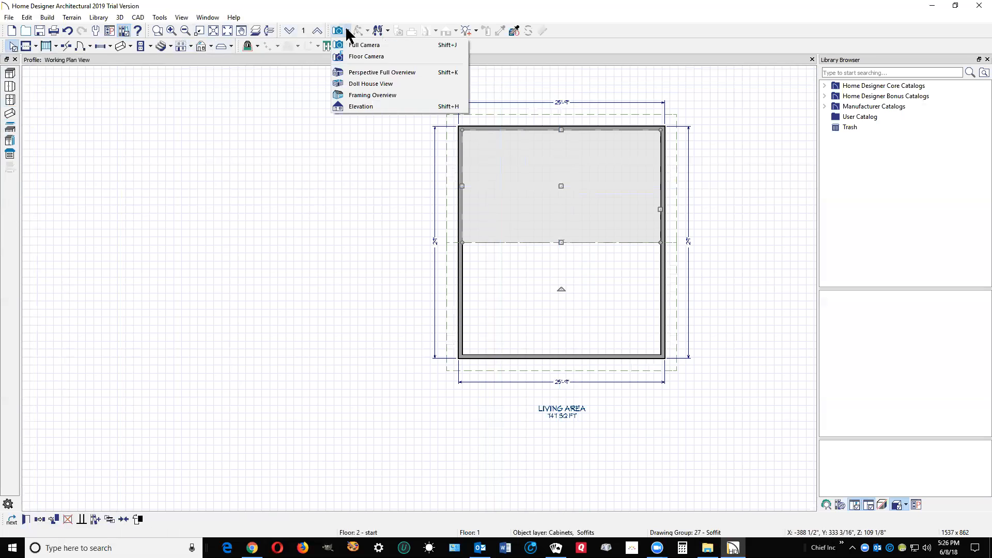
left_click(388, 83)
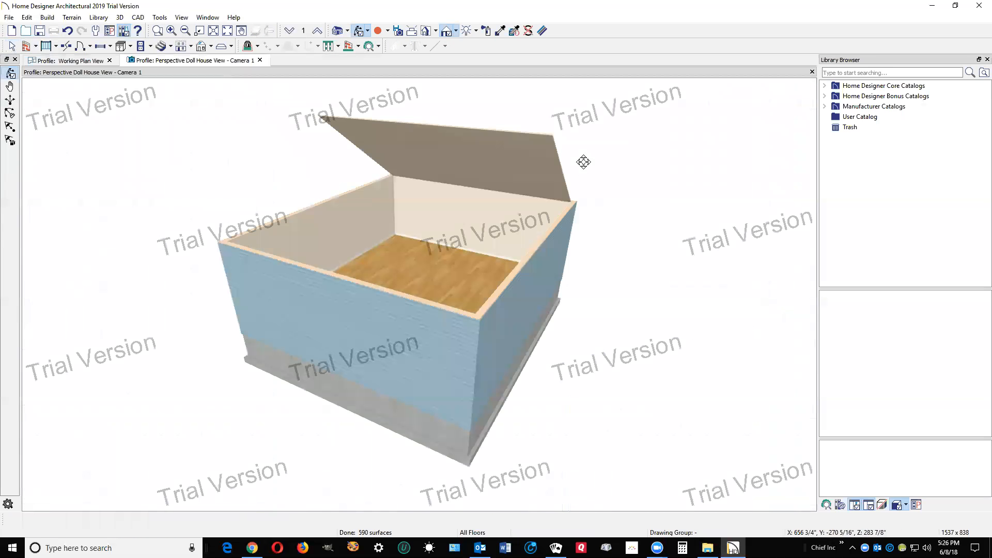
left_click_drag(525, 174, 567, 186)
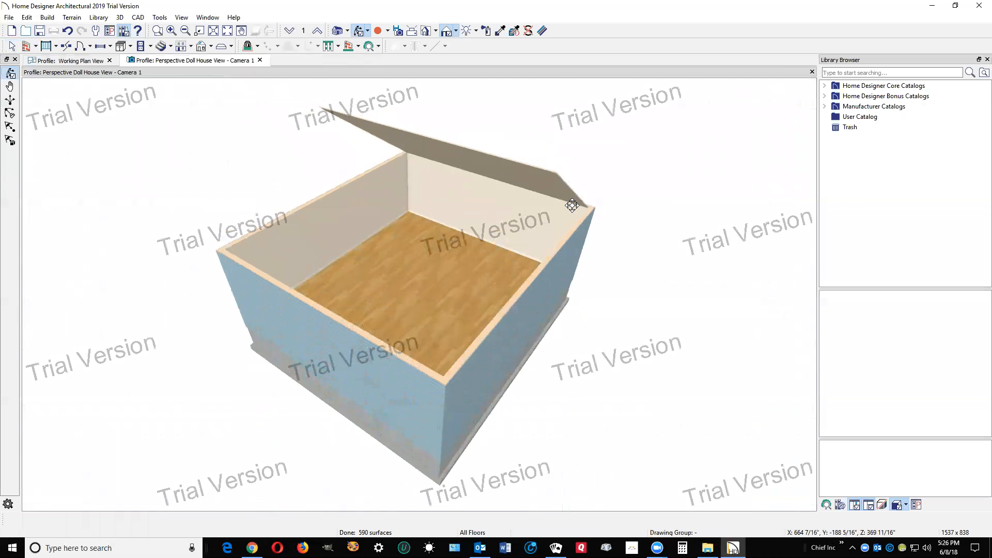
In the plan view, shorten the soffit's depth to about 6'-10 1/2", keeping it against the upper wall.
key("ctrl+Tab")
scroll(606, 247, "up", 2)
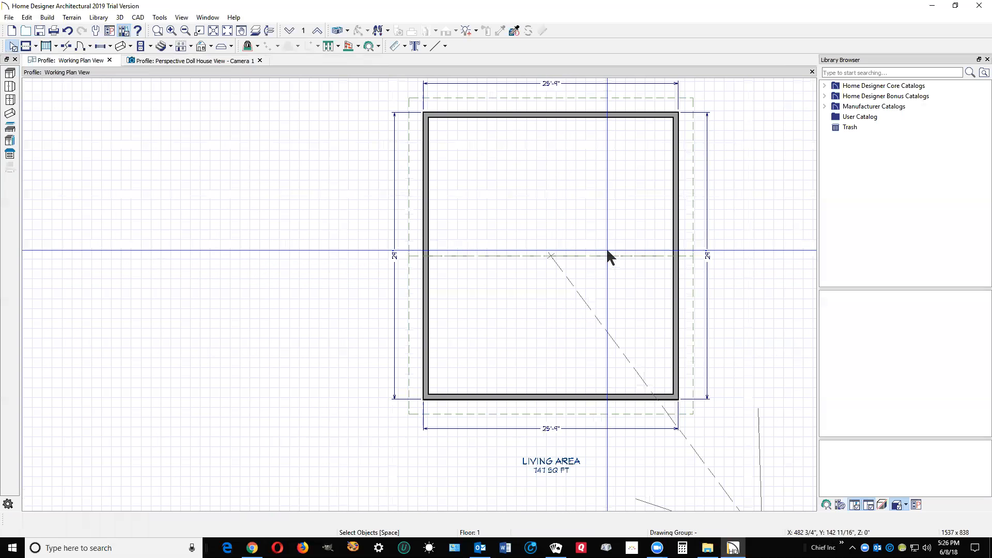
left_click(606, 247)
left_click_drag(607, 256, 601, 184)
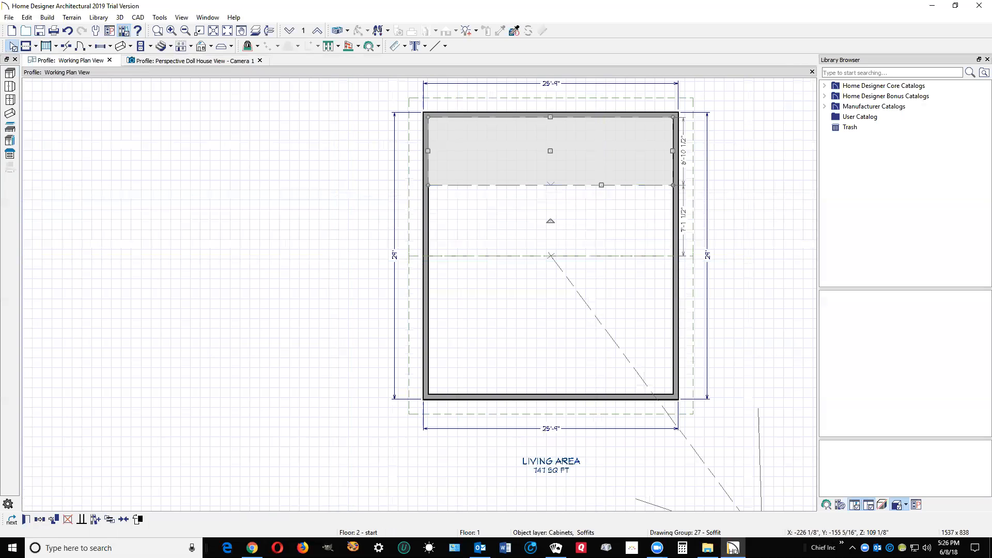
Copy the soffit, rotate the copy 180° and position it between the first soffit and the ridge line.
left_click(35, 518)
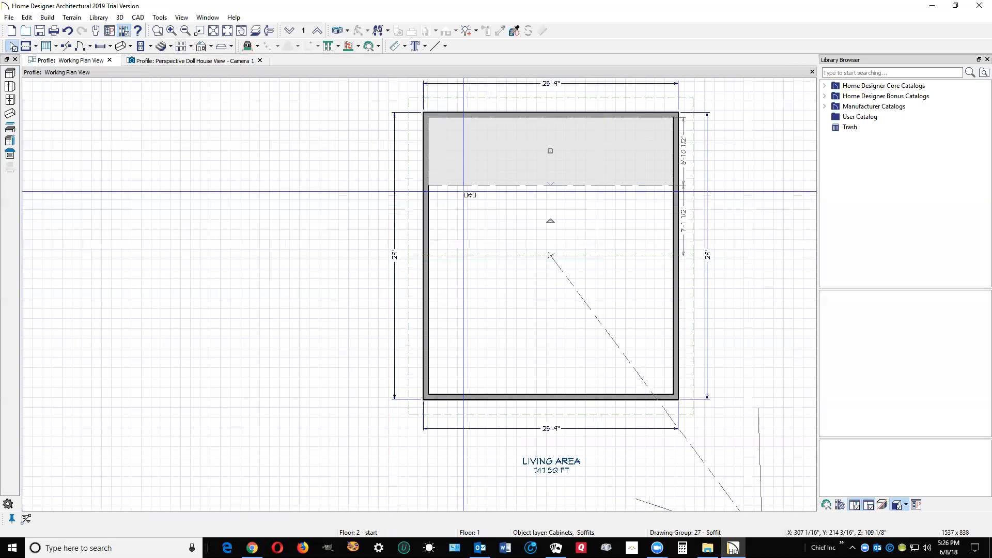
left_click_drag(551, 221, 556, 84)
left_click_drag(552, 149, 553, 221)
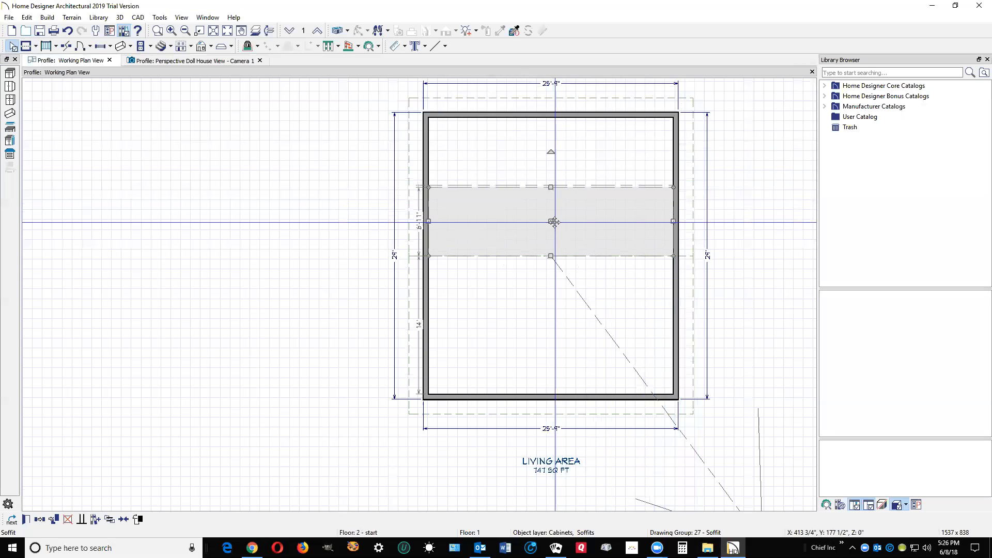
key("Escape")
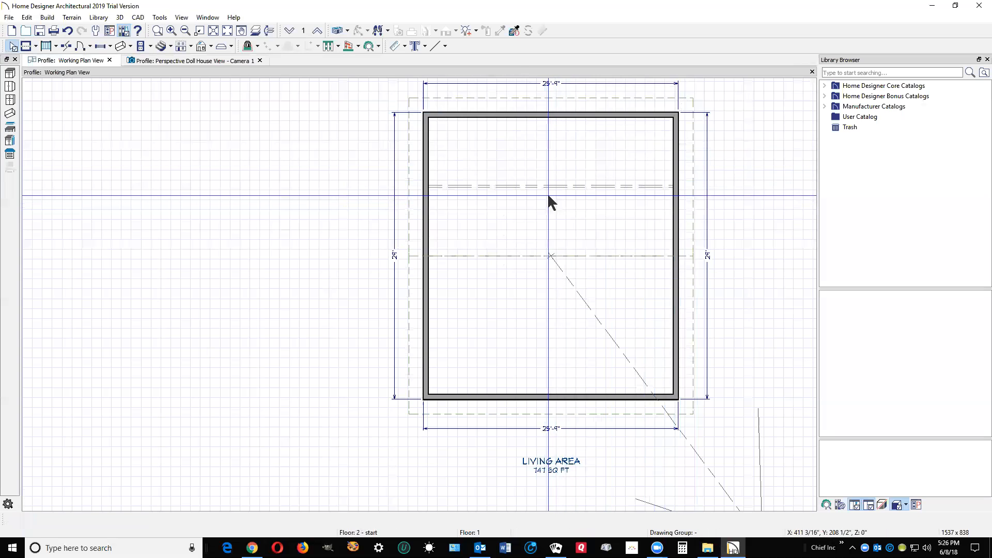
Check the two opposing sloped soffits from another angle in the Doll House View and return to the plan.
key("ctrl+Tab")
left_click_drag(563, 199, 544, 188)
key("ctrl+Tab")
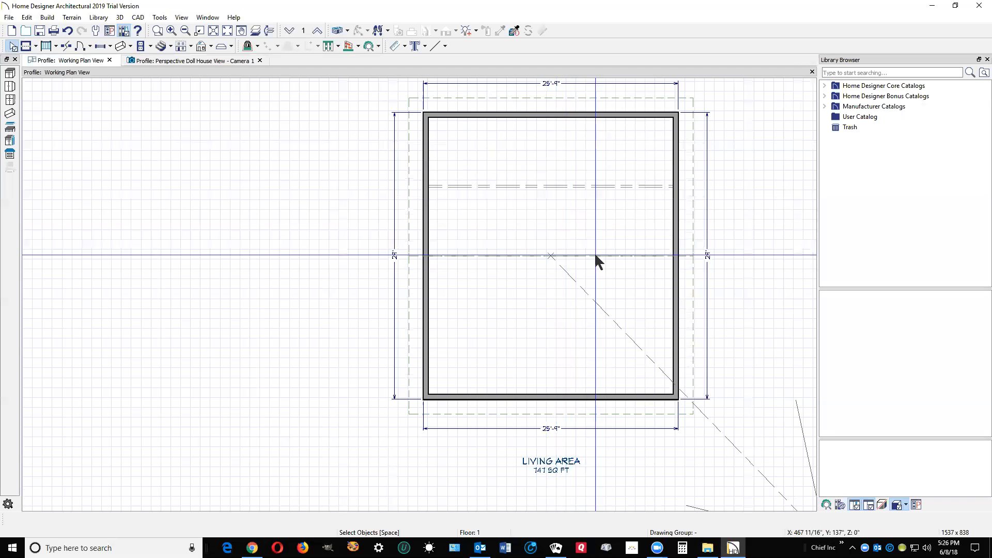
Select both soffits and copy them together into the lower half of the room, between the ridge line and the lower wall.
left_click(602, 150)
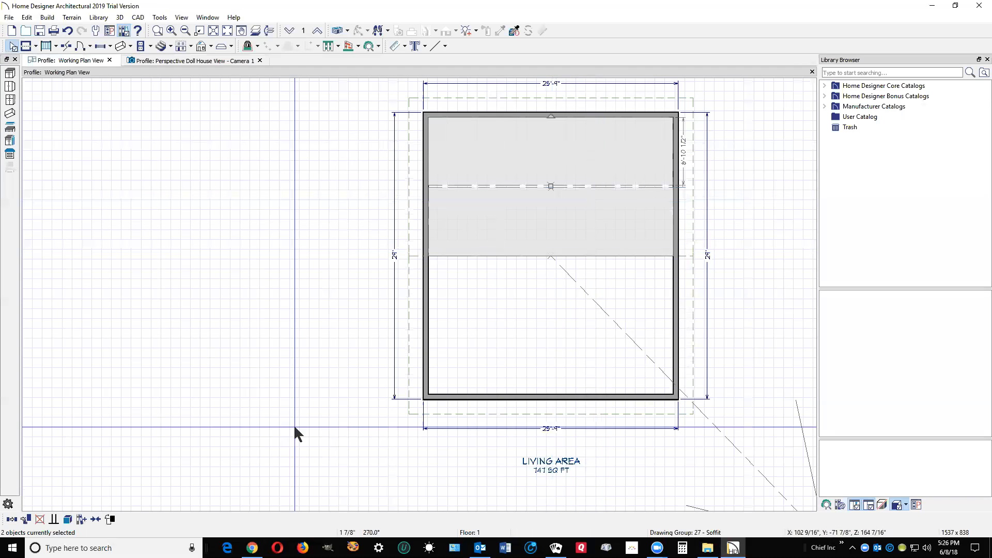
left_click(11, 519)
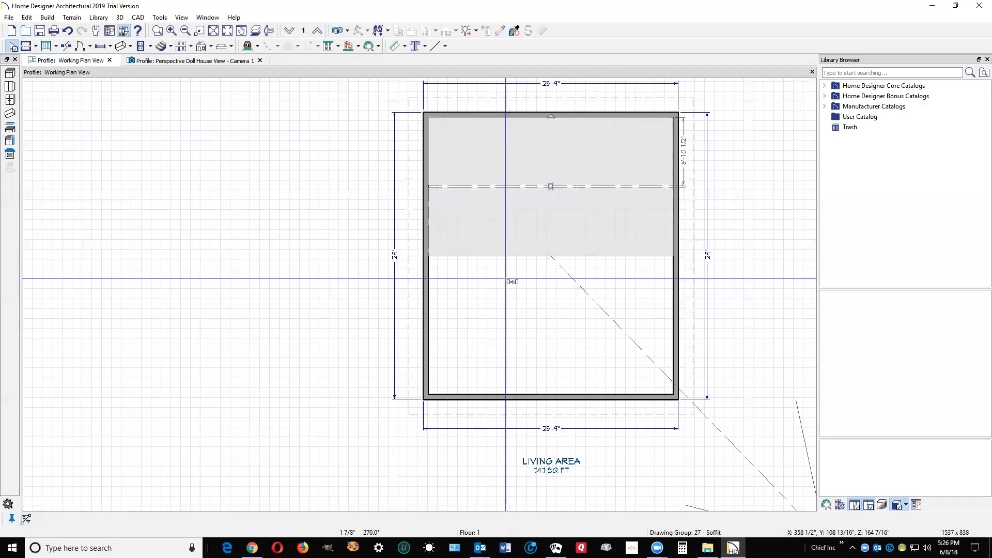
left_click_drag(551, 186, 551, 327)
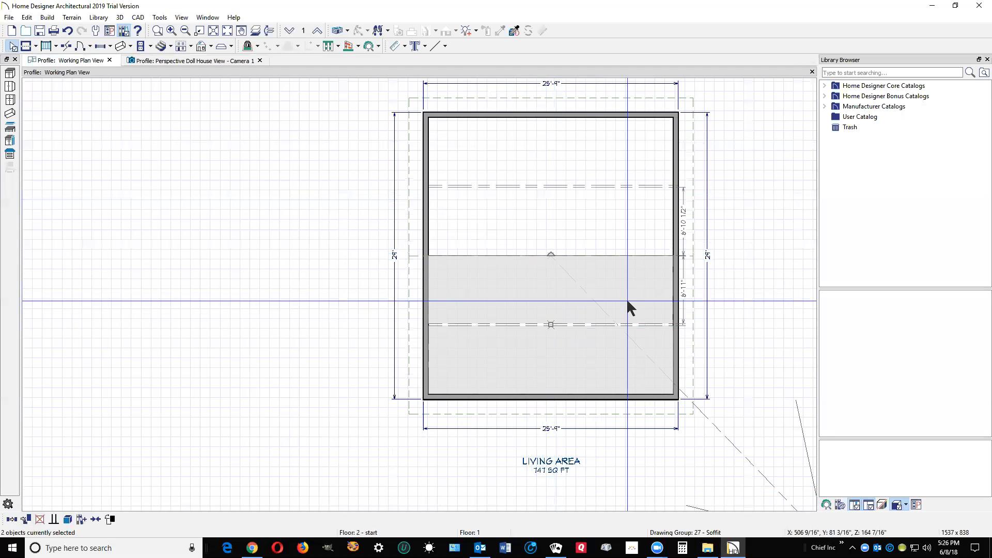
key("Escape")
Orbit the Doll House View to examine the repeated soffit peaks across the room, and return to the plan.
key("ctrl+Tab")
left_click_drag(518, 277, 438, 263)
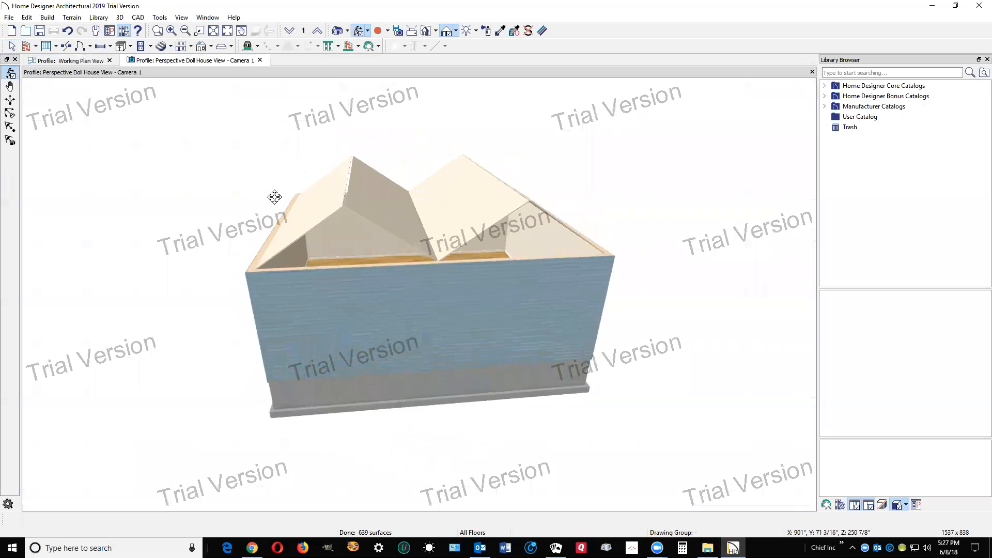
key("ctrl+Tab")
scroll(597, 349, "up", 3)
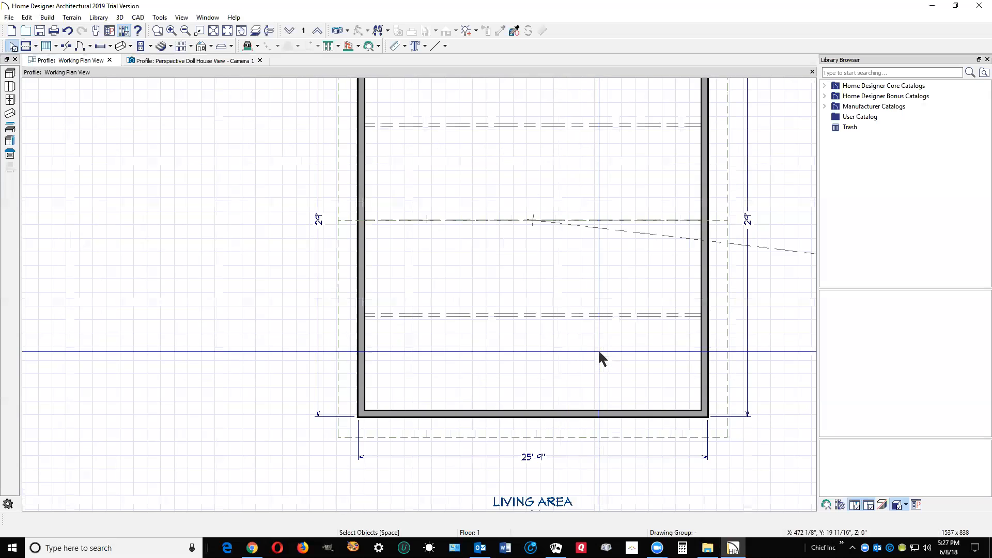
Extend the upper edge of the lowest soffit to close the gap with the adjacent soffit below the ridge line.
scroll(596, 328, "up", 2)
scroll(570, 299, "up", 2)
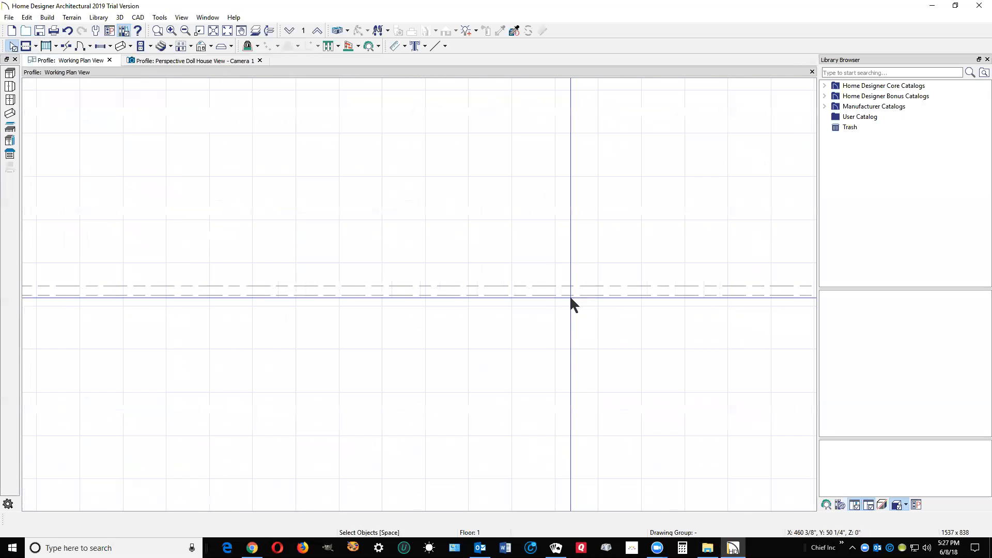
left_click(572, 300)
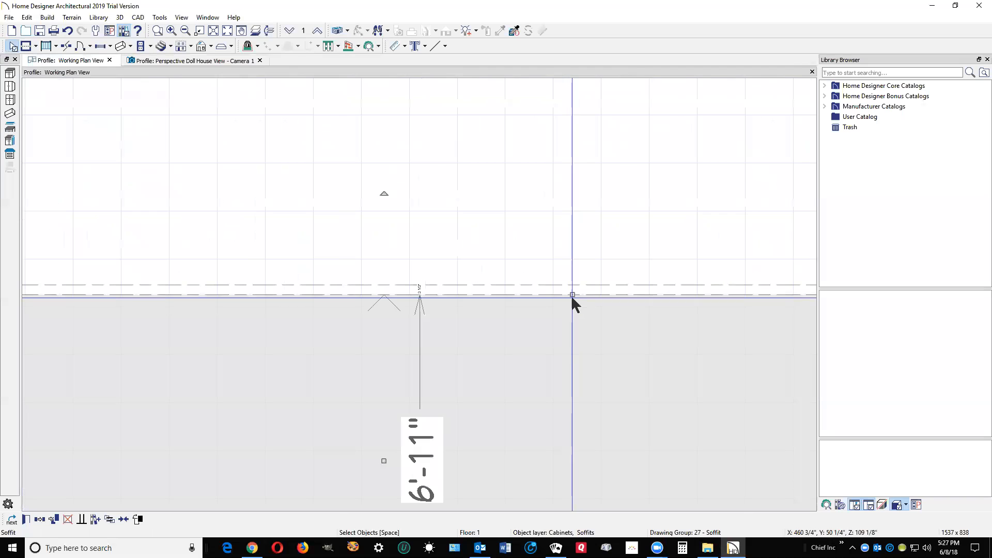
mouse_move(571, 296)
left_mouse_down()
mouse_move(579, 271)
mouse_move(581, 292)
left_mouse_up()
scroll(587, 344, "down", 10)
scroll(572, 295, "up", 2)
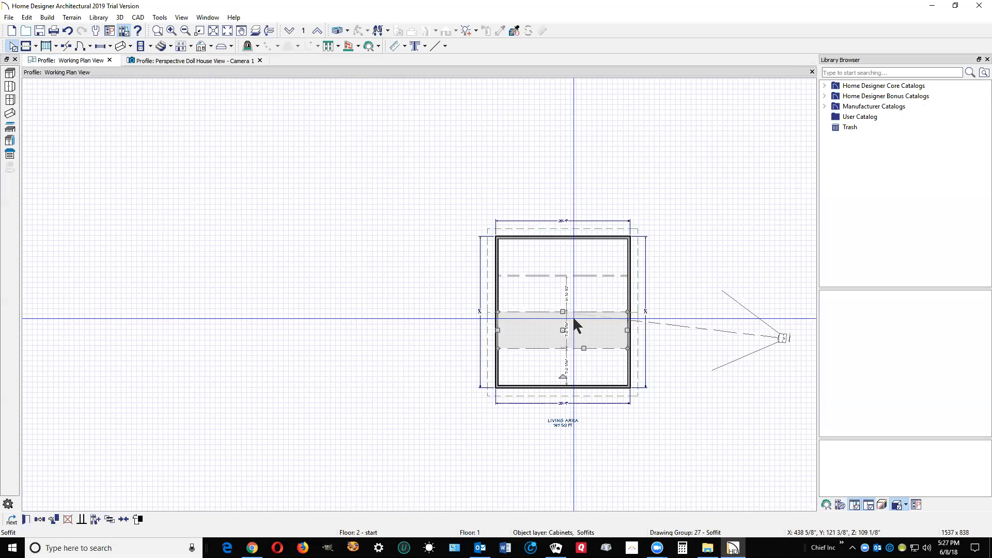
Extend the upper edge of the soffit just above the ridge line to meet the soffit beside the upper wall.
scroll(573, 305, "up", 10)
left_click(562, 186)
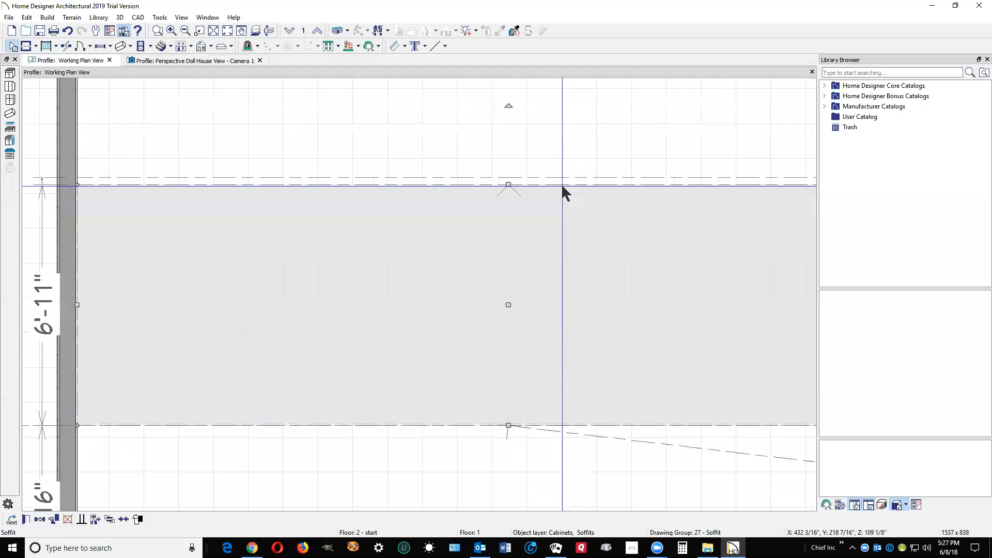
left_click_drag(508, 184, 511, 180)
left_click(508, 174)
key("Escape")
scroll(383, 222, "down", 10)
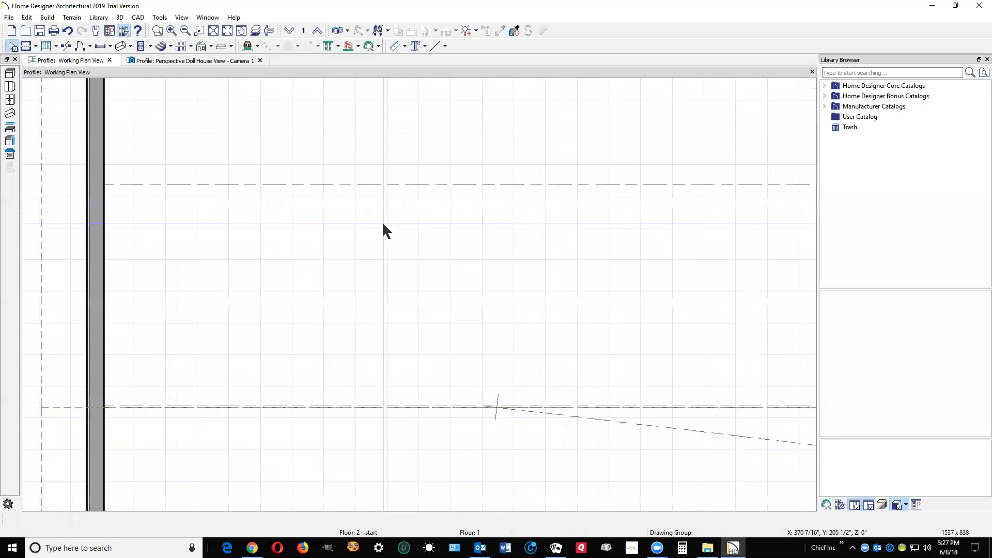
Orbit the Doll House View to inspect the joined soffit peaks and close the view.
key("ctrl+Tab")
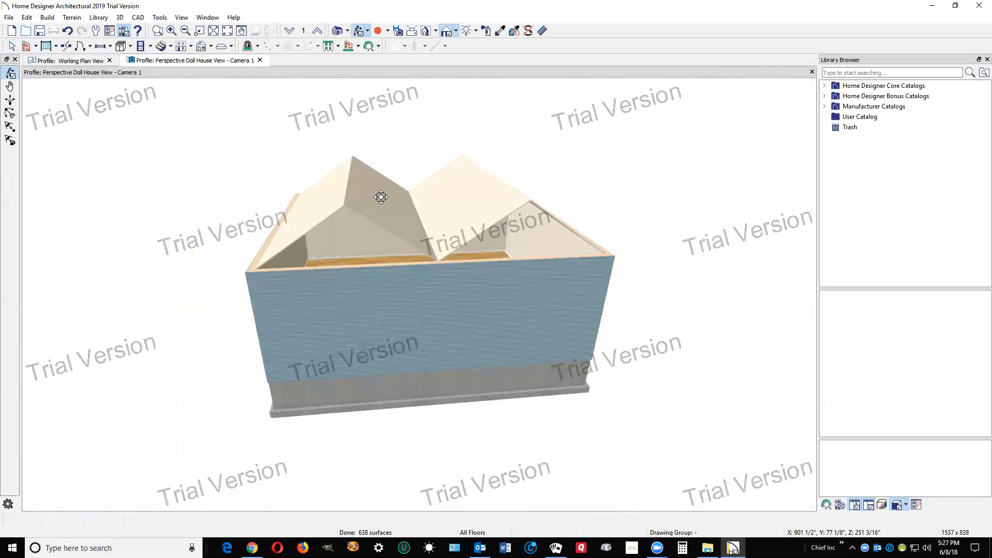
left_click_drag(387, 214, 418, 238)
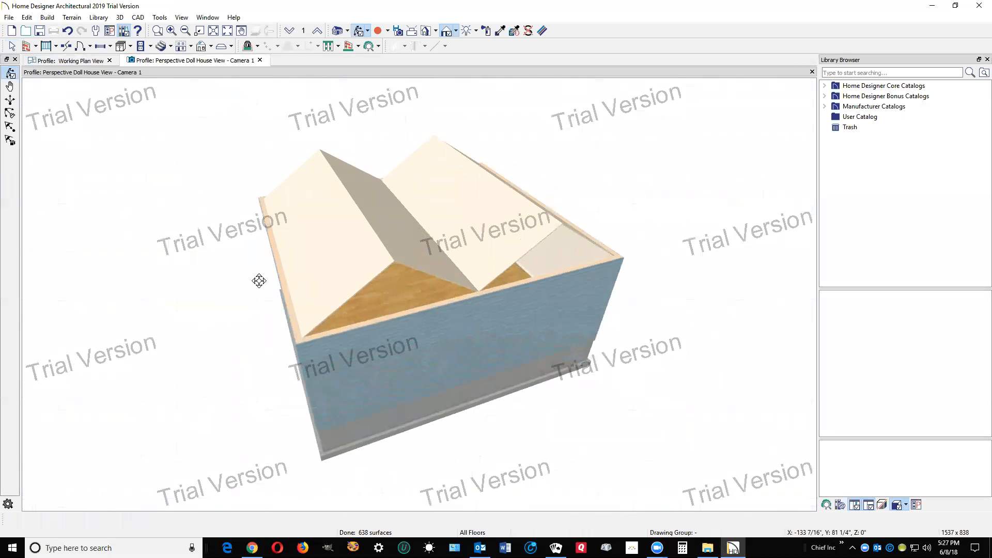
left_click(811, 73)
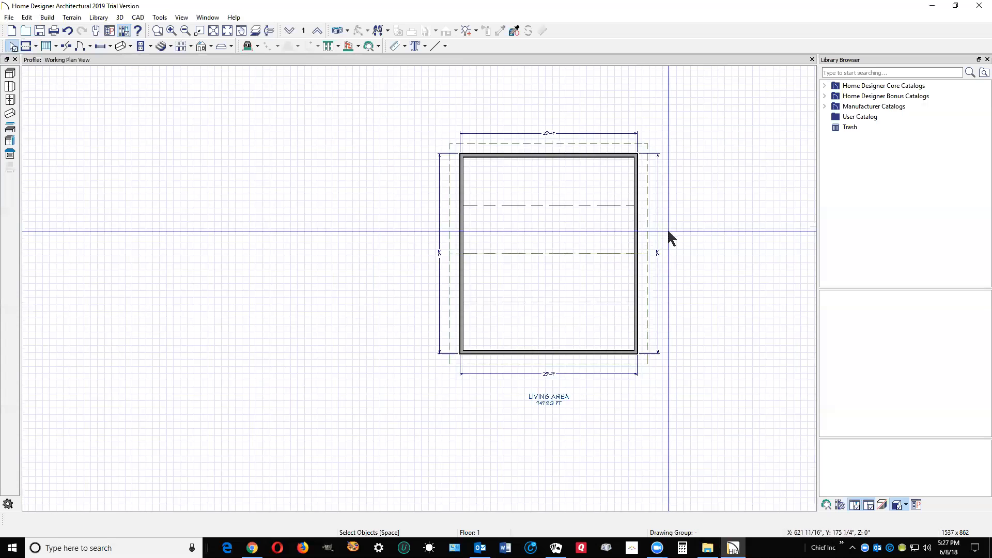
Create a Full Camera view inside the room, looking from the right wall toward the left wall, to inspect the sloped ceilings, and close it.
scroll(669, 237, "down", 3)
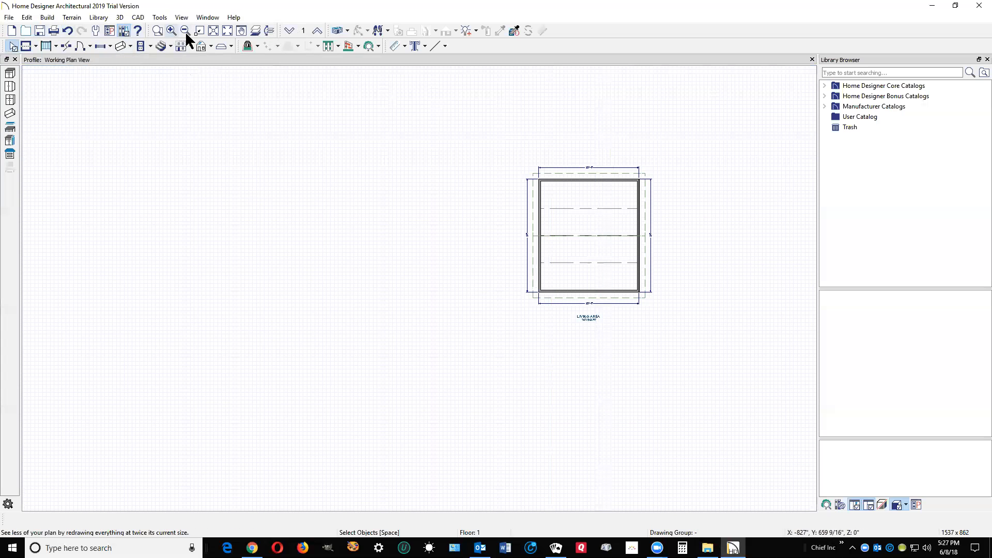
left_click(348, 31)
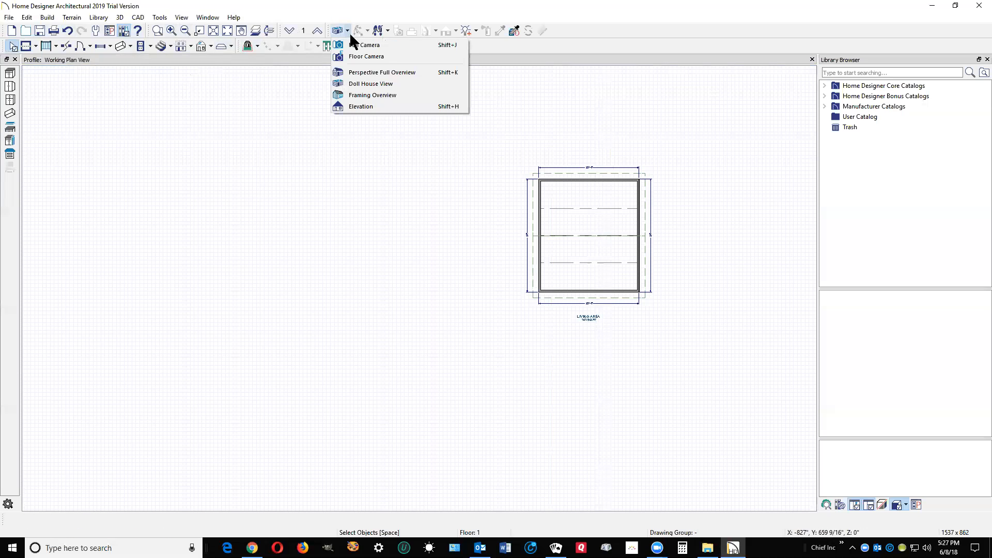
left_click(360, 45)
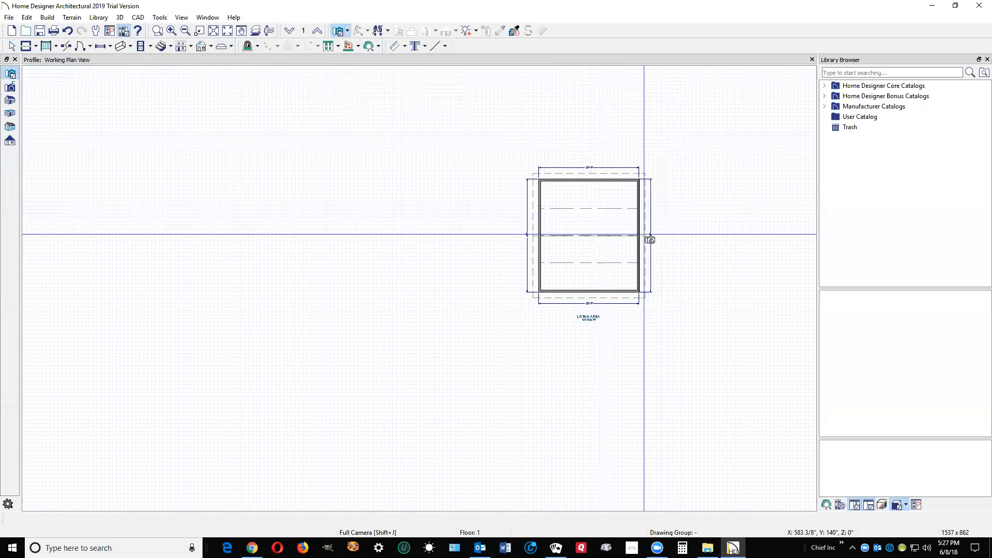
left_click_drag(636, 235, 499, 237)
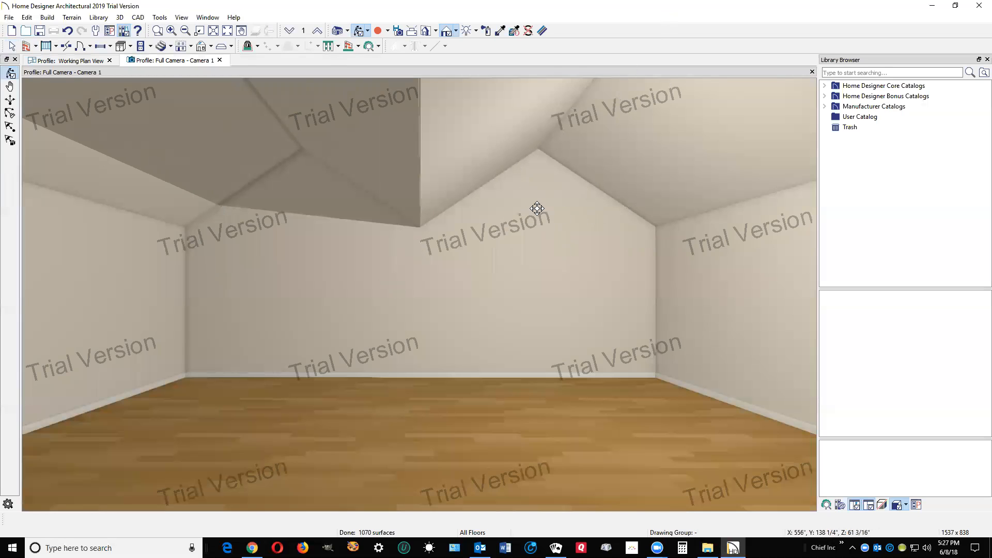
key("space")
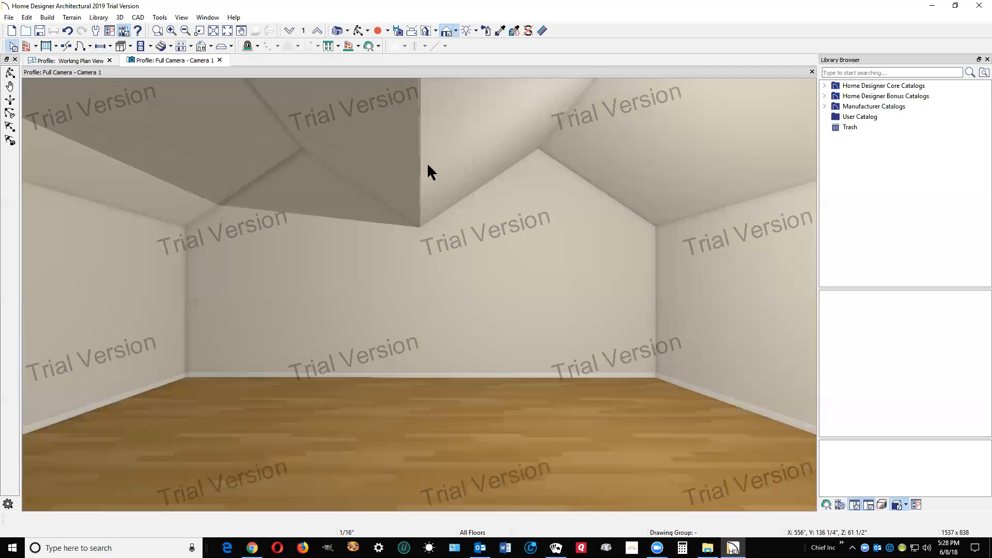
left_click(811, 72)
Open a Perspective Full Overview and orbit it to examine the gable roof from outside.
left_click(338, 31)
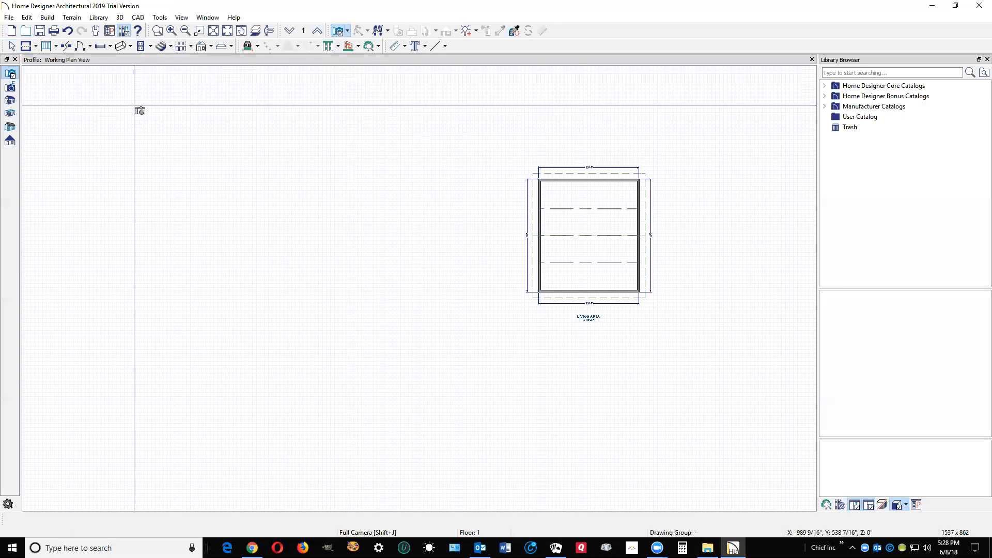
left_click(10, 102)
left_click_drag(572, 248, 94, 240)
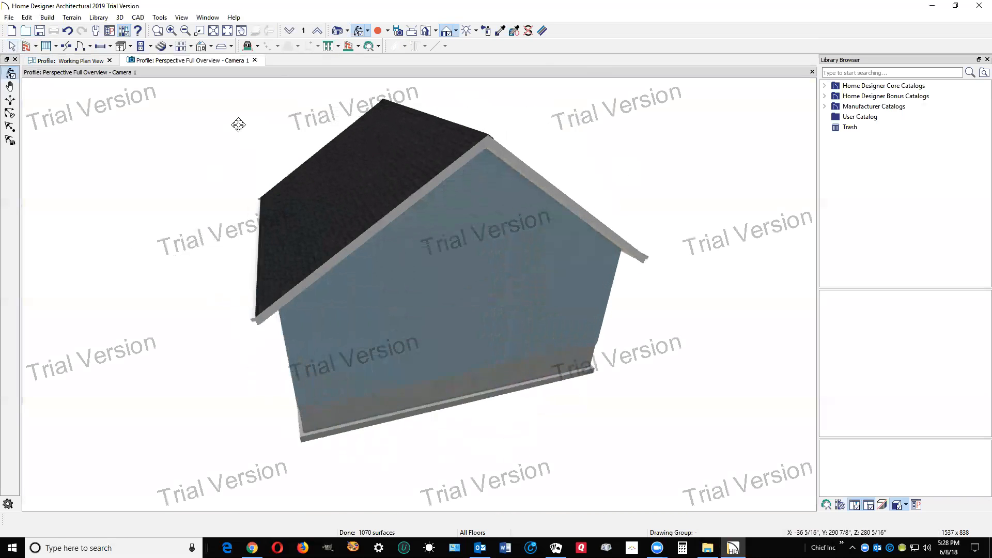